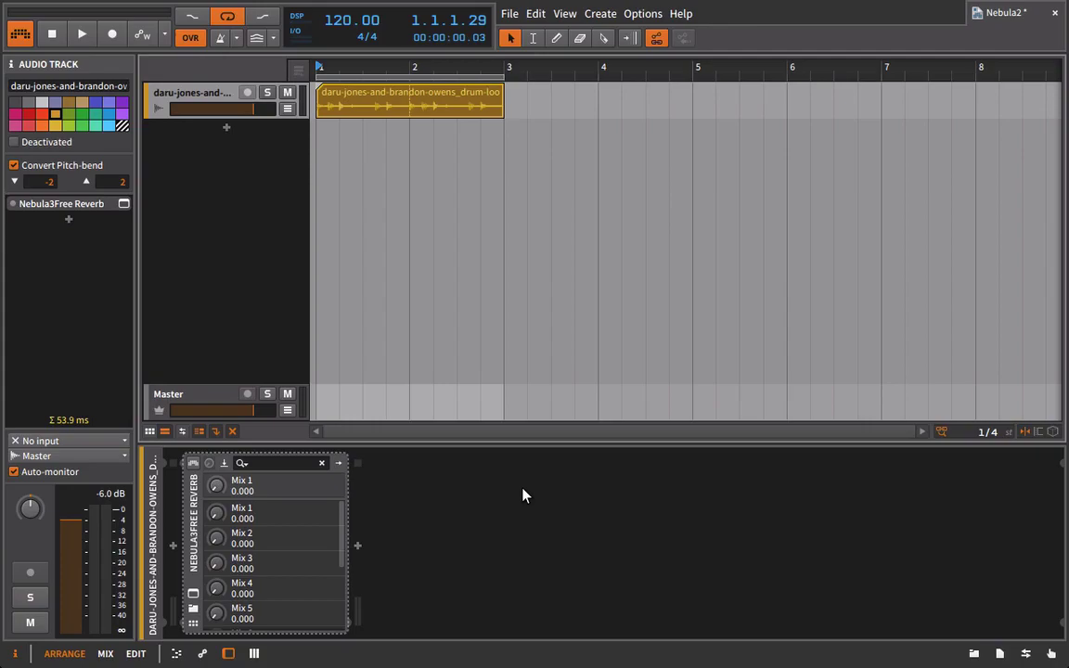
# Step: Play the drum loop briefly and view the Nebula3Free Reverb plug-in window
pyautogui.press('space')
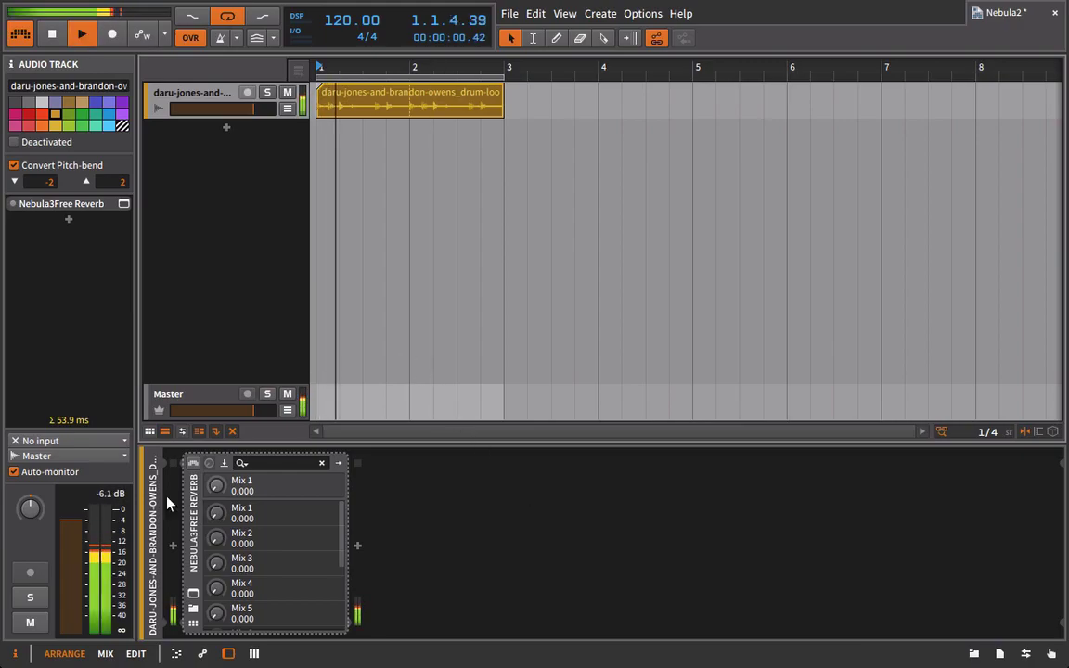
pyautogui.press('space')
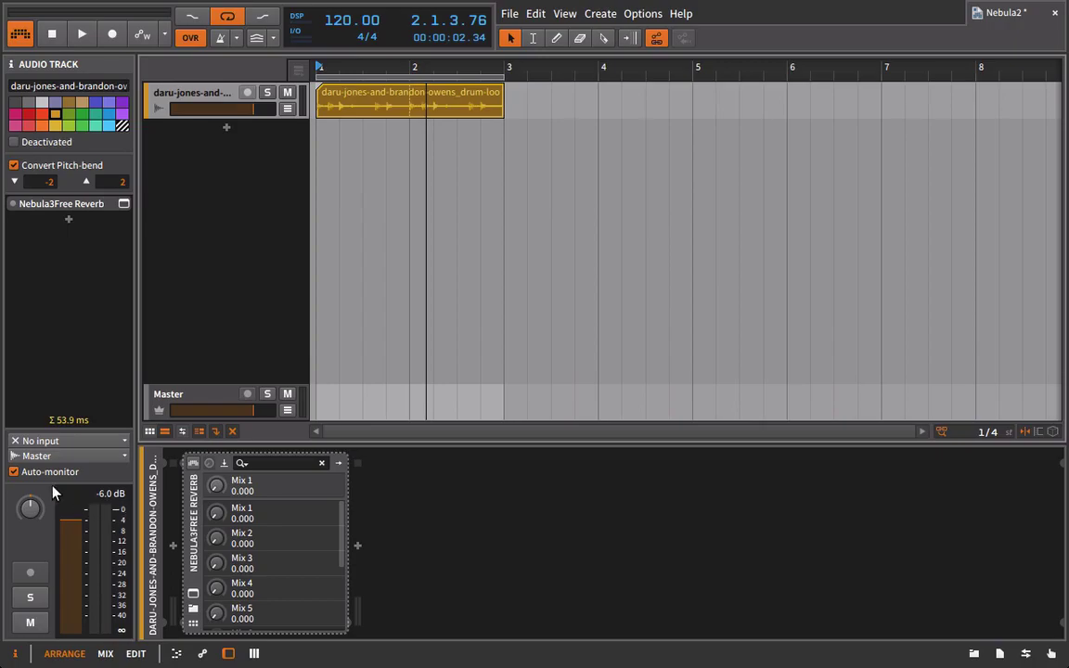
pyautogui.click(193, 596)
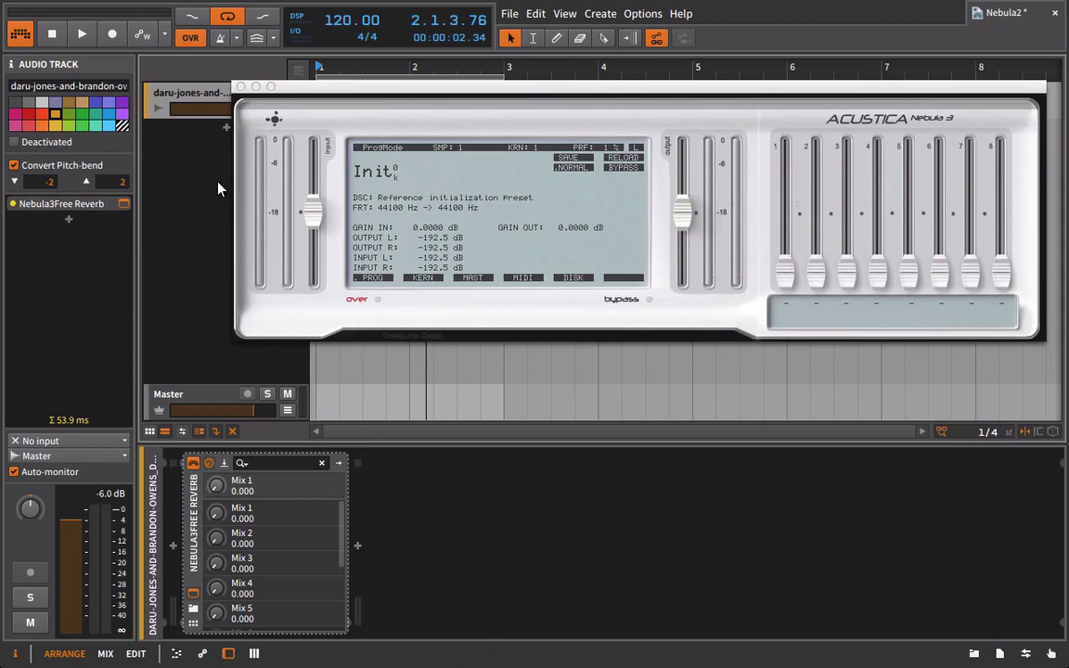
pyautogui.click(239, 87)
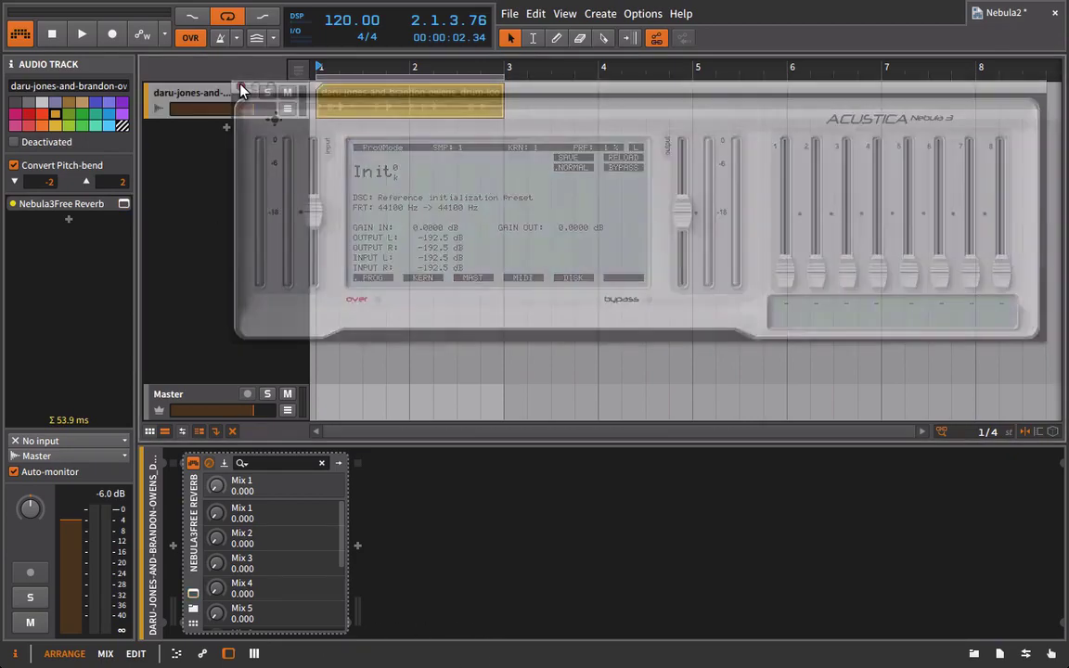
# Step: Play the drum loop again and check its level on the track meter
pyautogui.press('space')
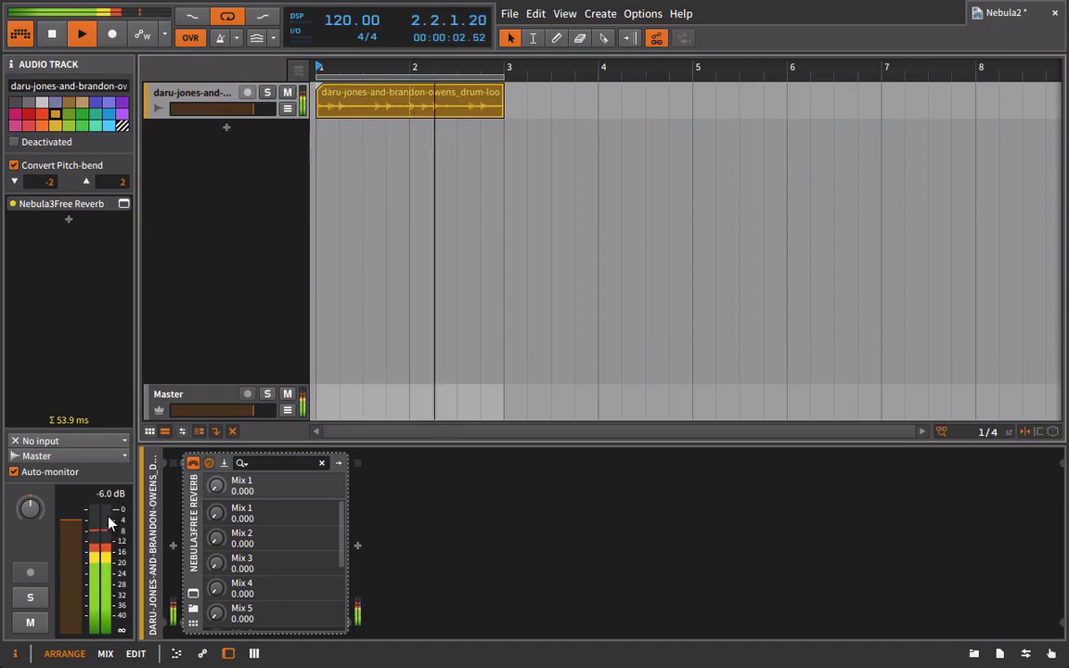
pyautogui.press('space')
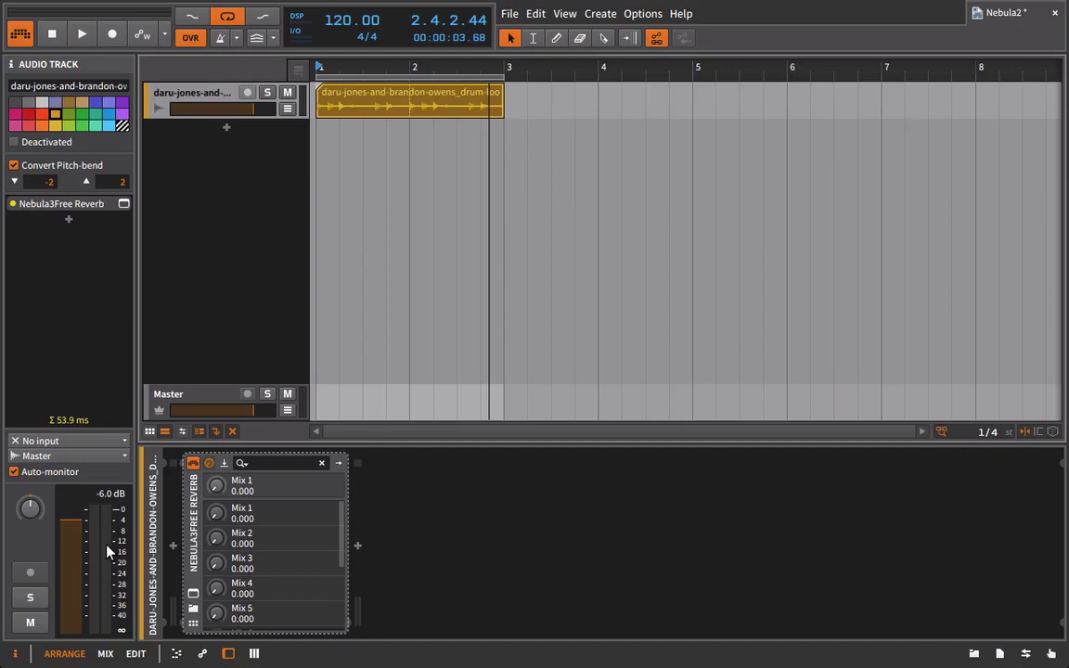
pyautogui.press('space')
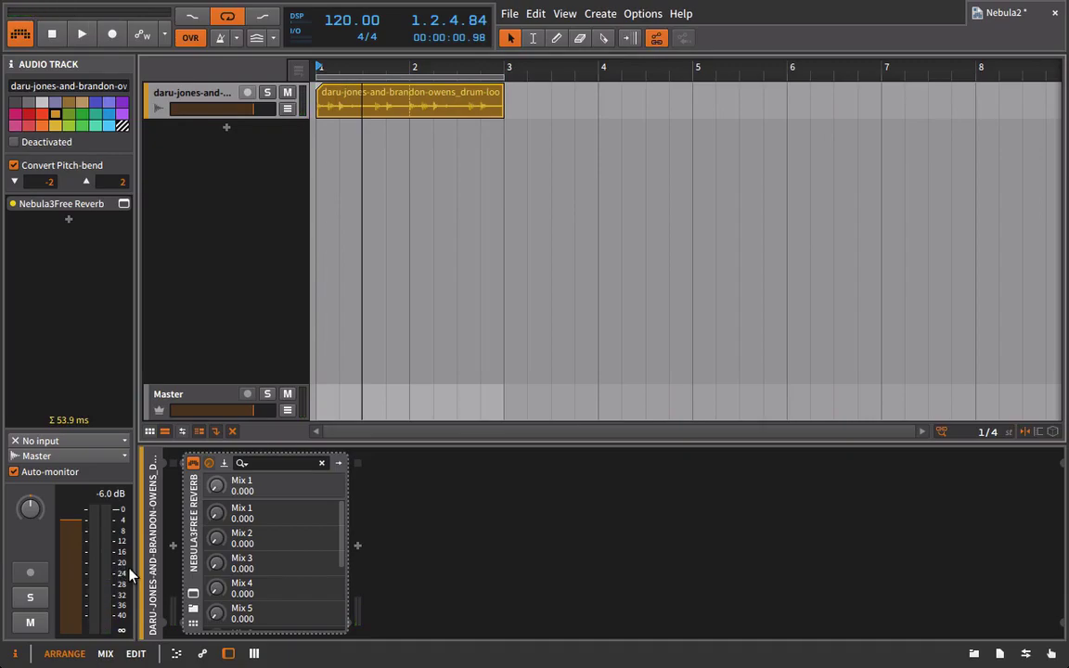
# Step: Insert LVLMeter64 ahead of Nebula3Free Reverb on the drum track and check the loop's peak level on it
pyautogui.click(974, 653)
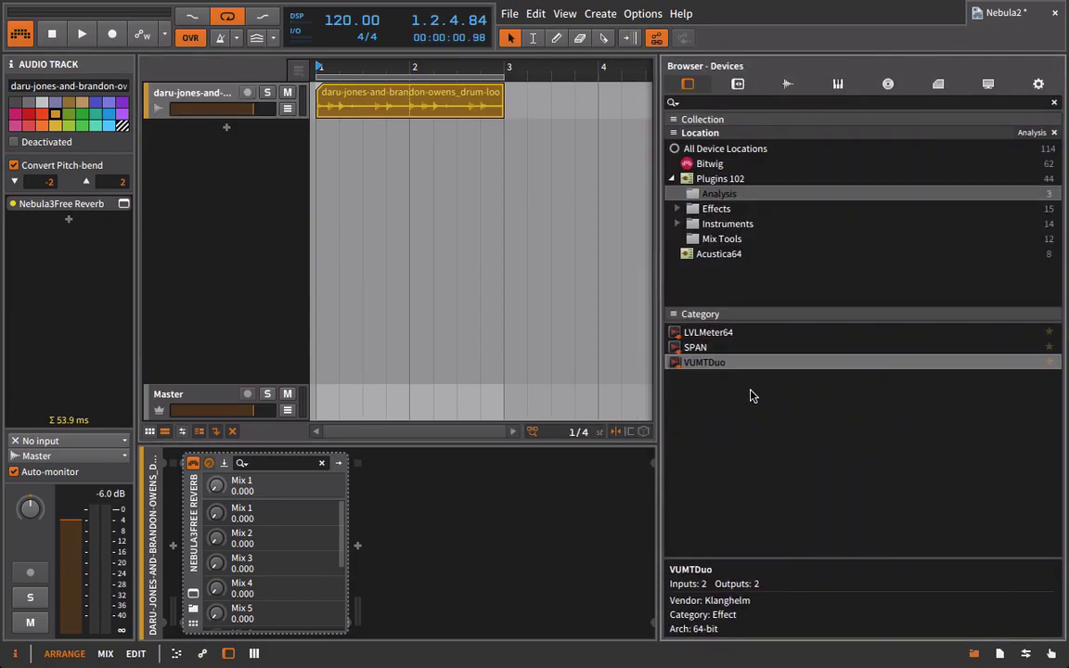
pyautogui.click(696, 332)
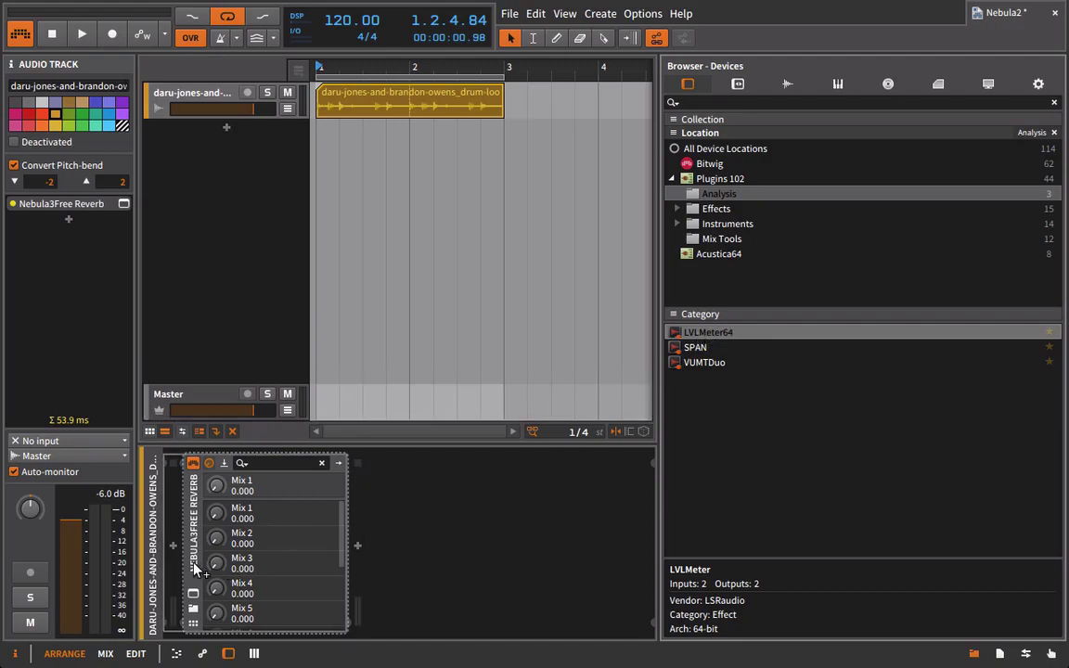
pyautogui.moveTo(179, 566); pyautogui.dragTo(177, 566)
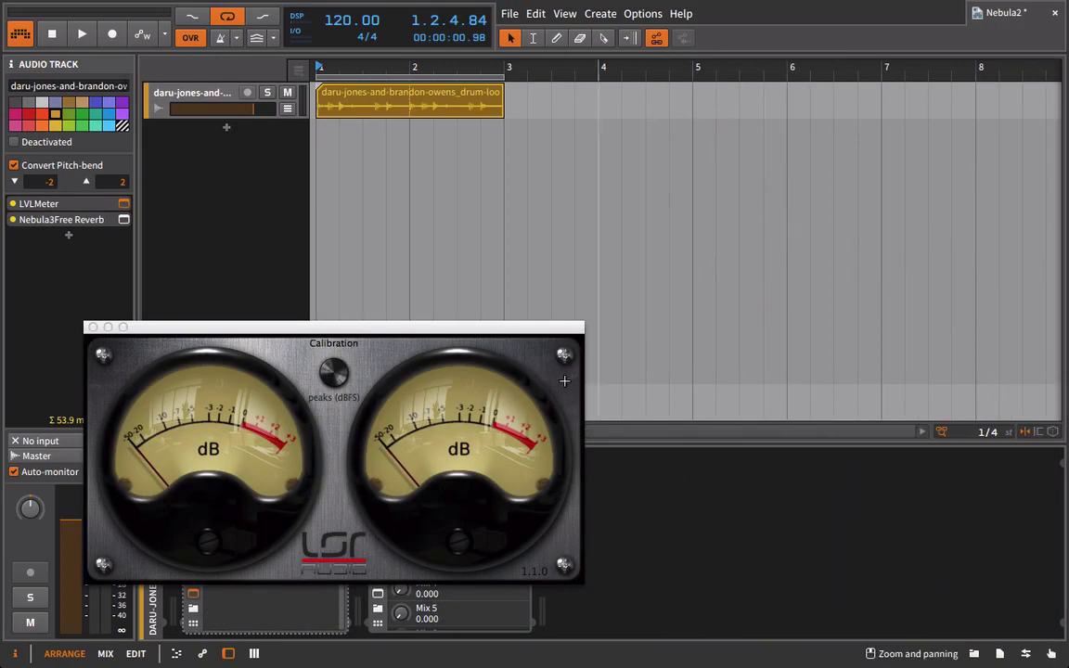
pyautogui.moveTo(469, 327); pyautogui.dragTo(881, 93)
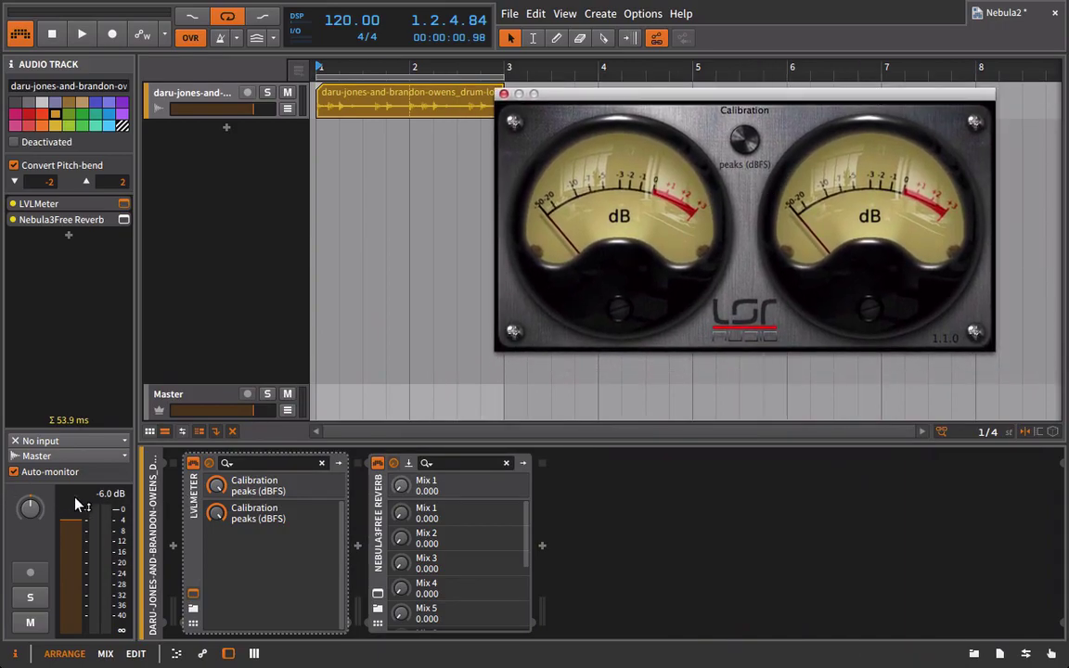
pyautogui.press('space')
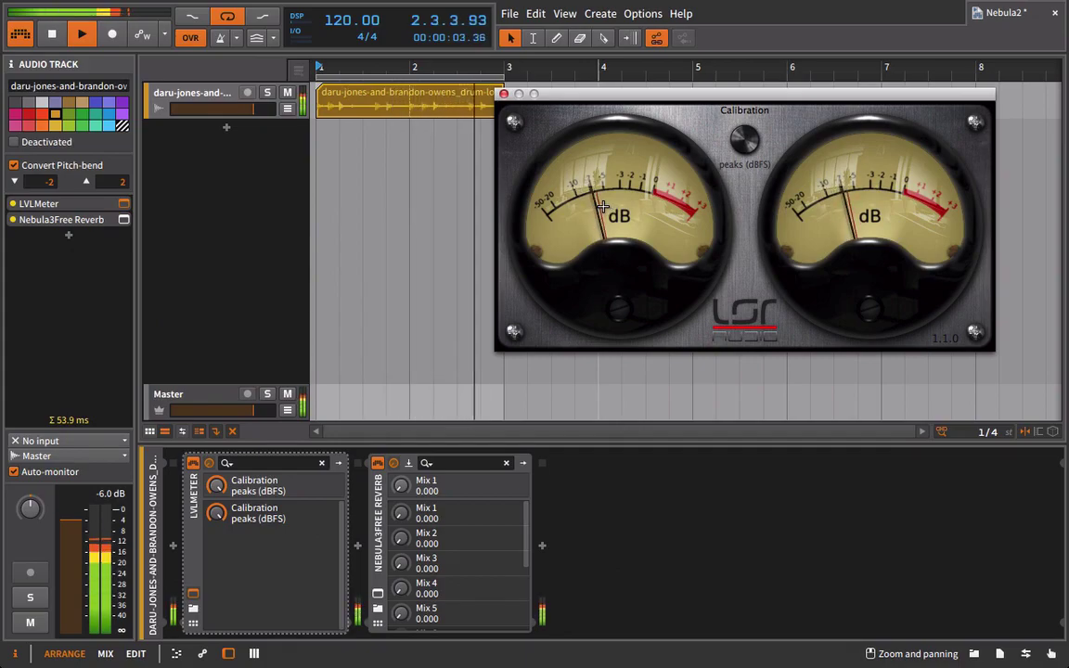
pyautogui.press('space')
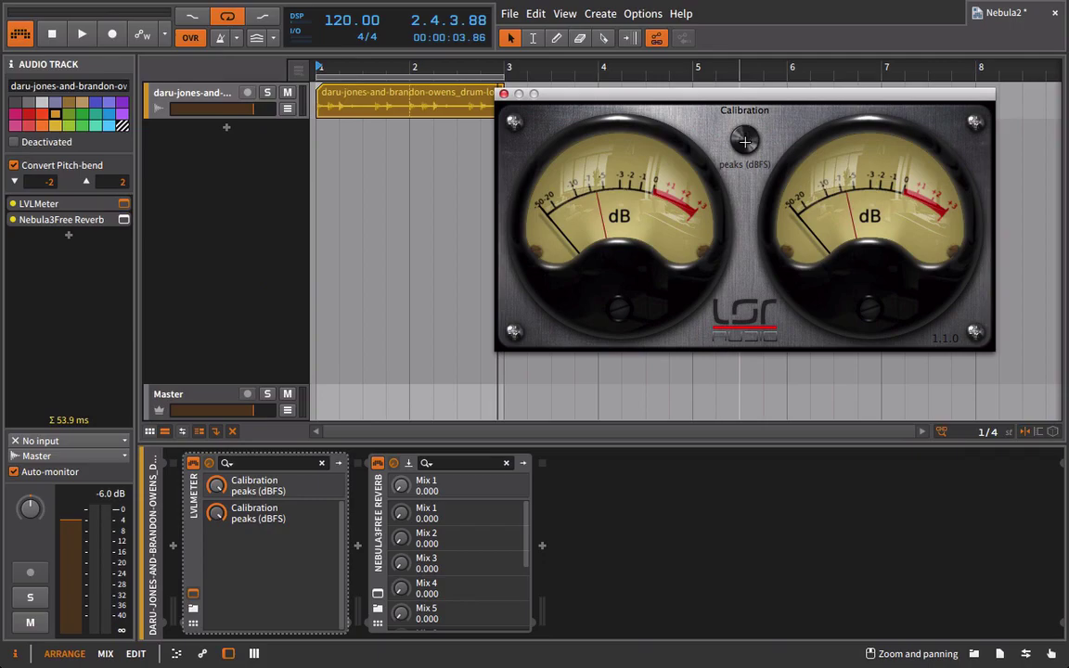
# Step: Set the LVLMeter calibration to rms (-18 dBFS) and check the drum loop's level during playback
pyautogui.moveTo(743, 141); pyautogui.dragTo(745, 155)
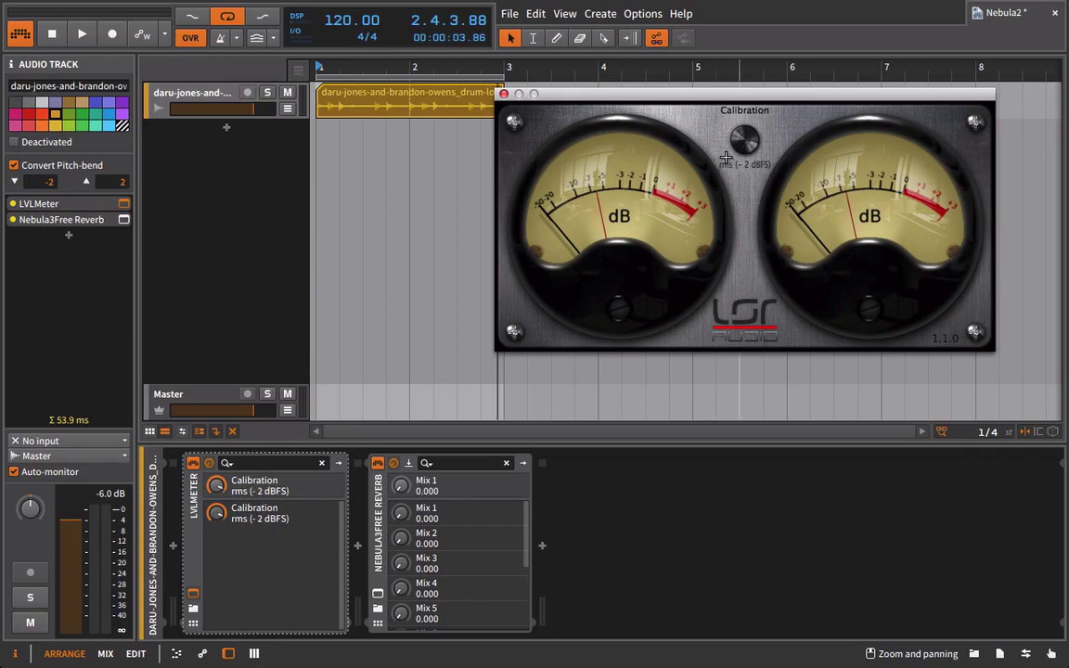
pyautogui.moveTo(745, 126); pyautogui.dragTo(741, 270)
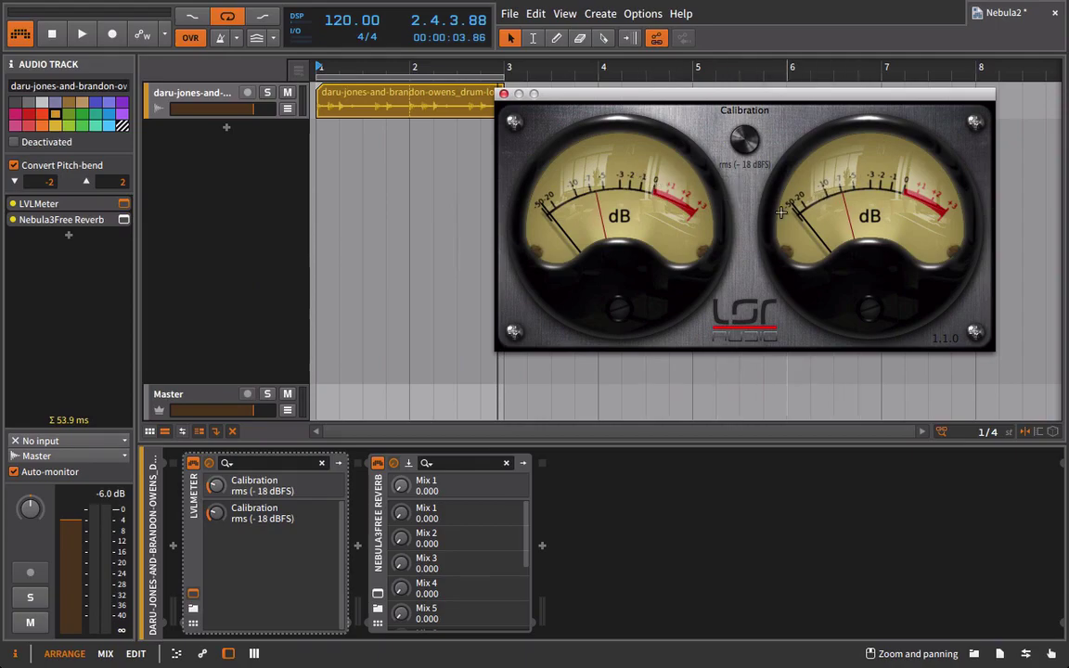
pyautogui.press('space')
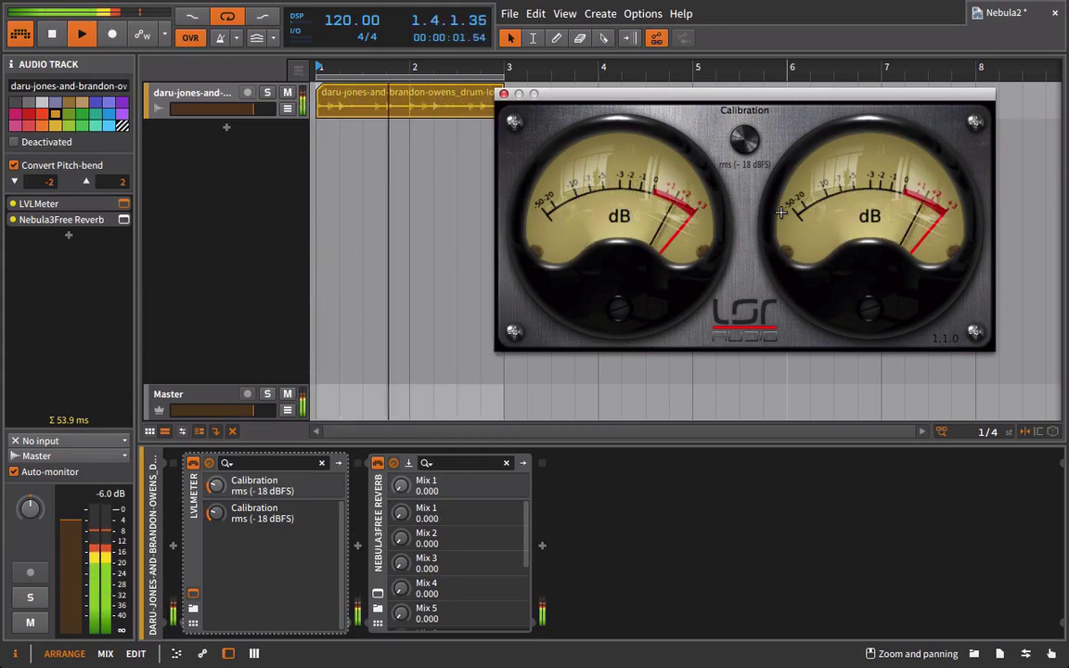
pyautogui.press('space')
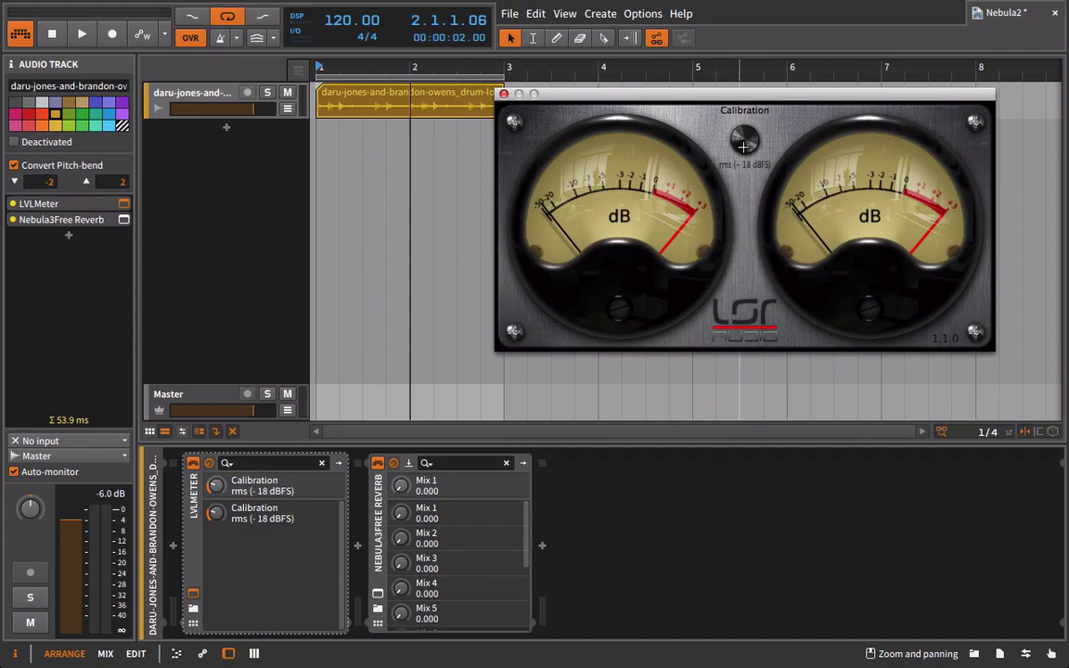
# Step: Try the LVLMeter calibration at rms (-15 dBFS) during playback, restore rms (-18 dBFS), and close the meter window
pyautogui.press('space')
pyautogui.moveTo(744, 145); pyautogui.dragTo(682, 244)
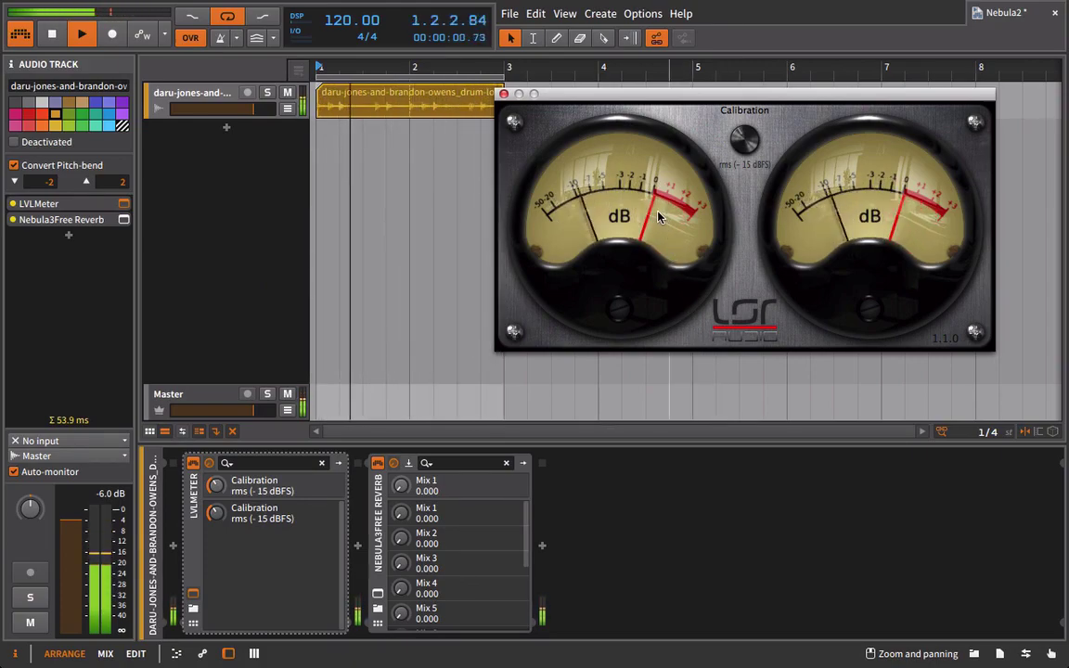
pyautogui.press('space')
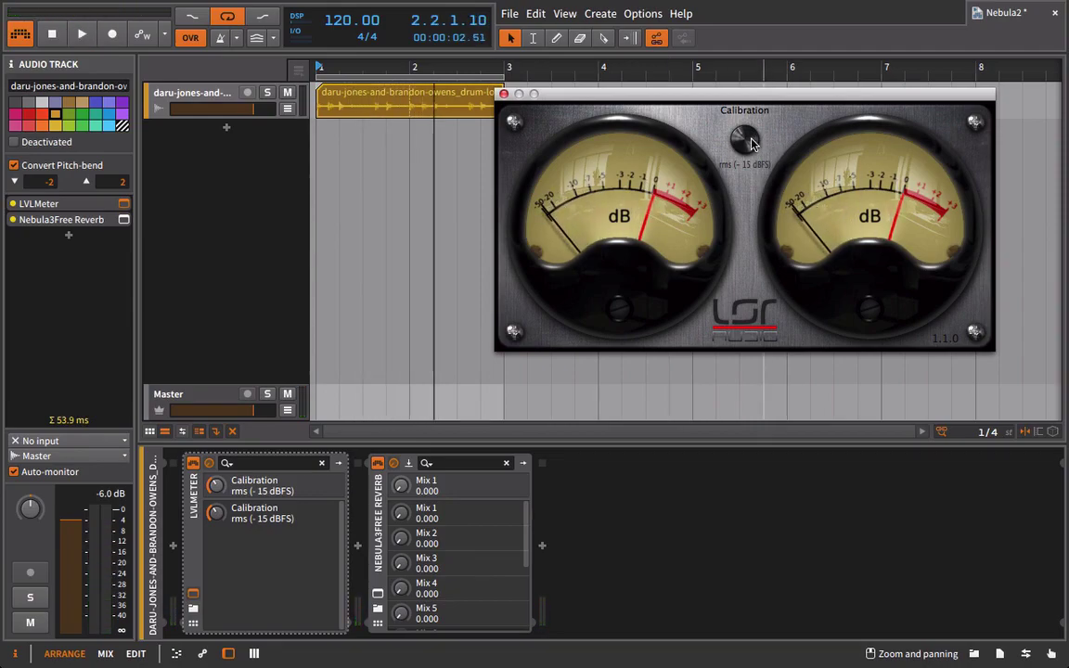
pyautogui.moveTo(757, 161); pyautogui.dragTo(759, 164)
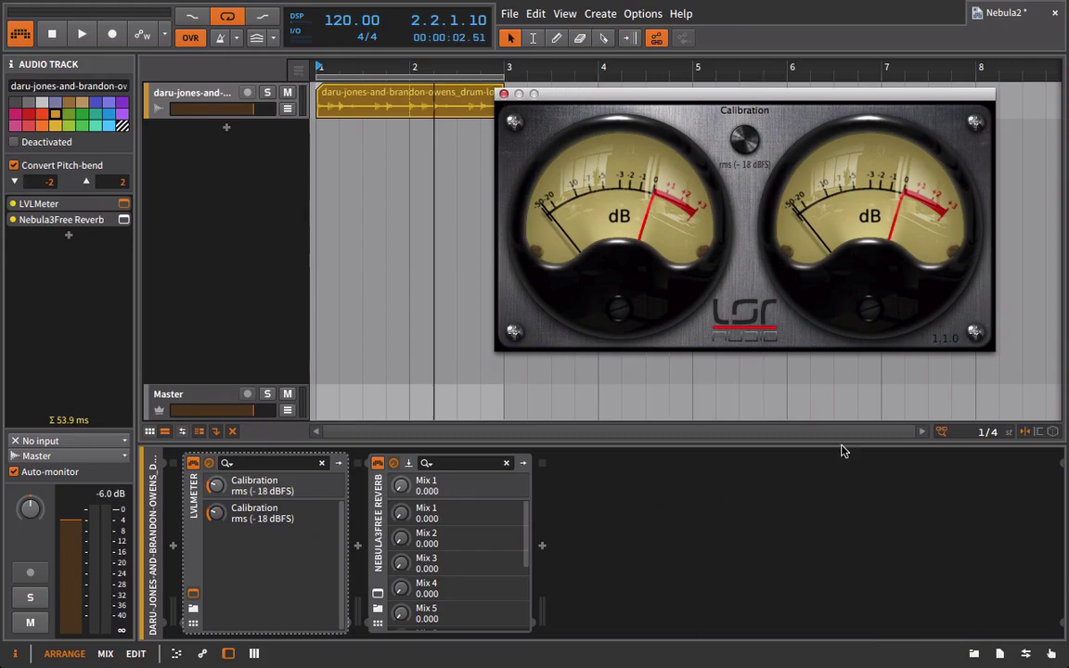
pyautogui.click(503, 94)
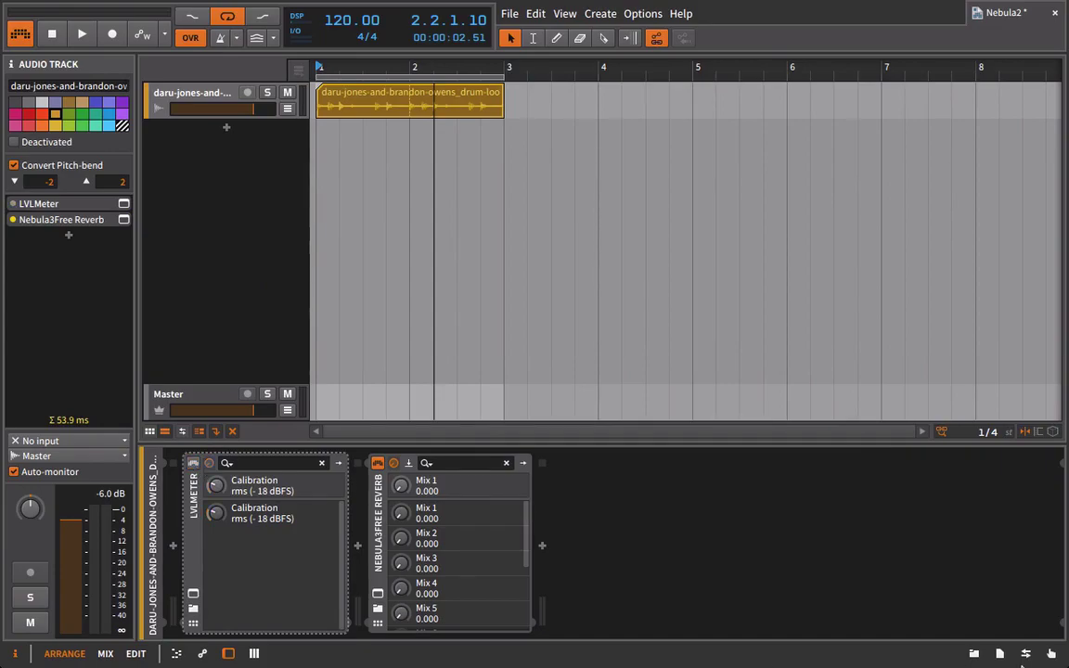
# Step: Insert VUMTDuo between LVLMeter and Nebula3Free Reverb and place its window clear of the device chain
pyautogui.click(974, 654)
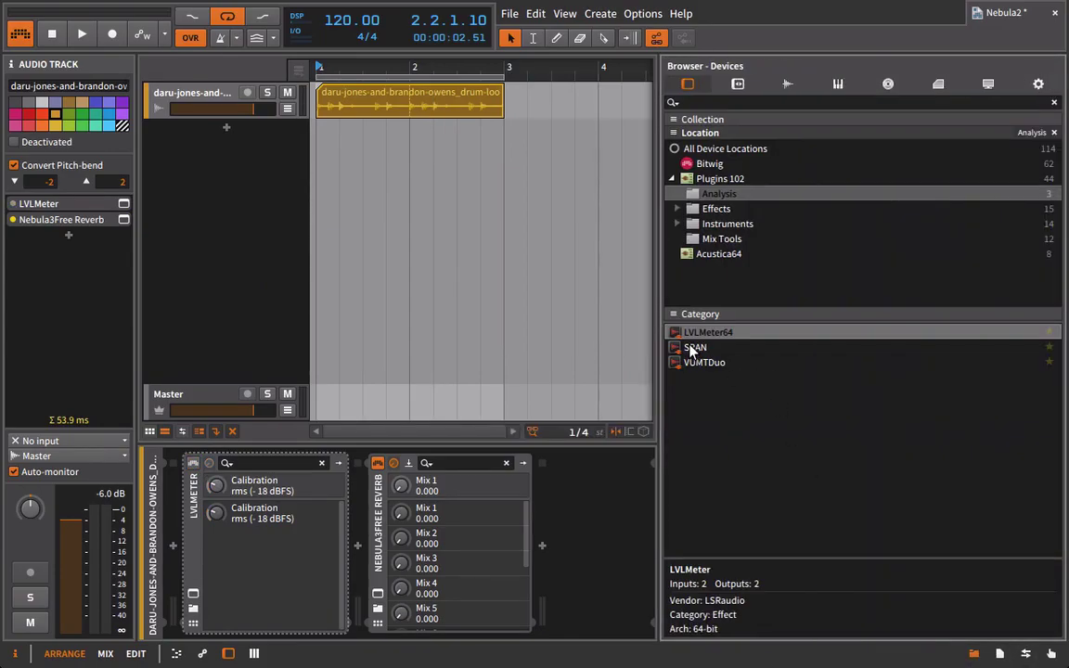
pyautogui.click(689, 349)
pyautogui.moveTo(687, 364); pyautogui.dragTo(339, 453)
pyautogui.click(1000, 653)
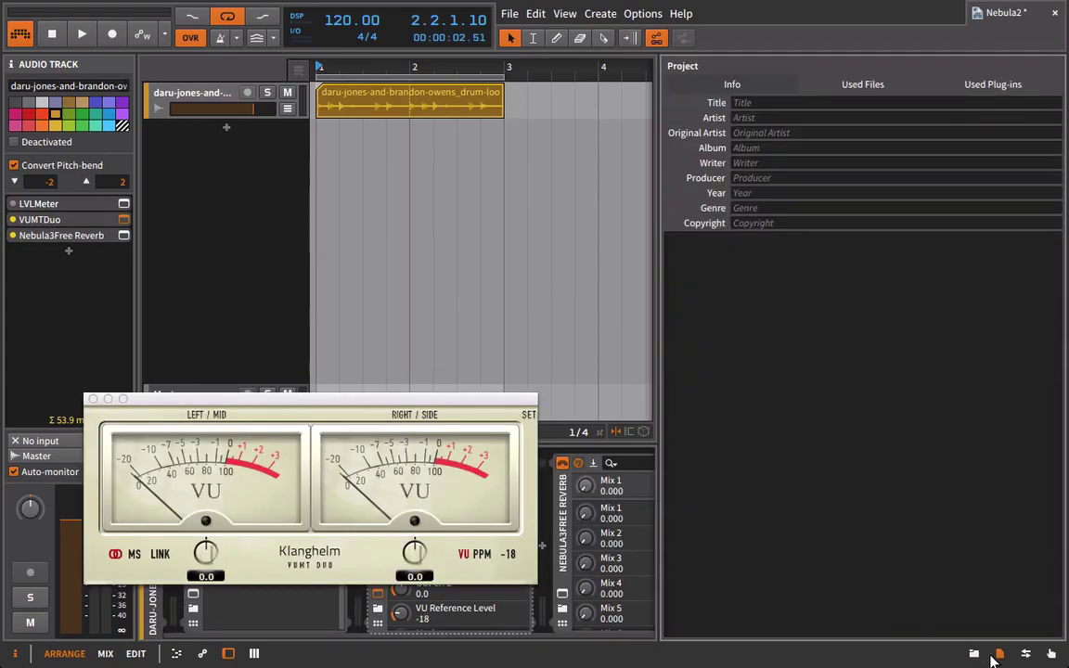
pyautogui.click(973, 653)
pyautogui.click(974, 654)
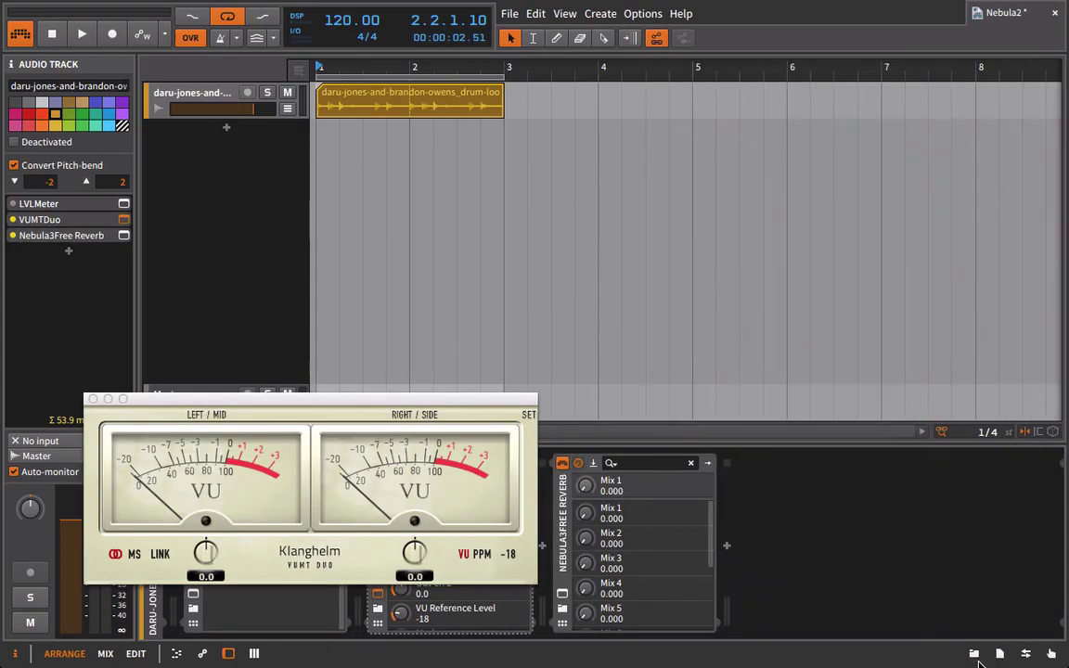
pyautogui.moveTo(392, 406); pyautogui.dragTo(714, 114)
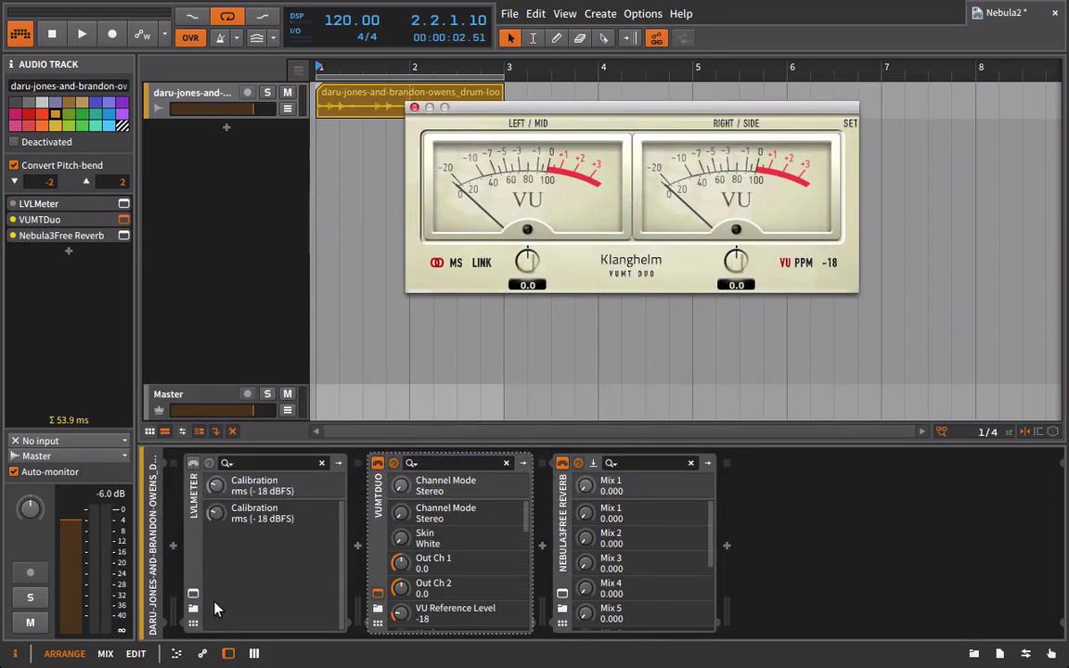
# Step: Show LVLMeter alongside VUMTDuo and play the drum loop to compare the readings of both meters
pyautogui.click(193, 594)
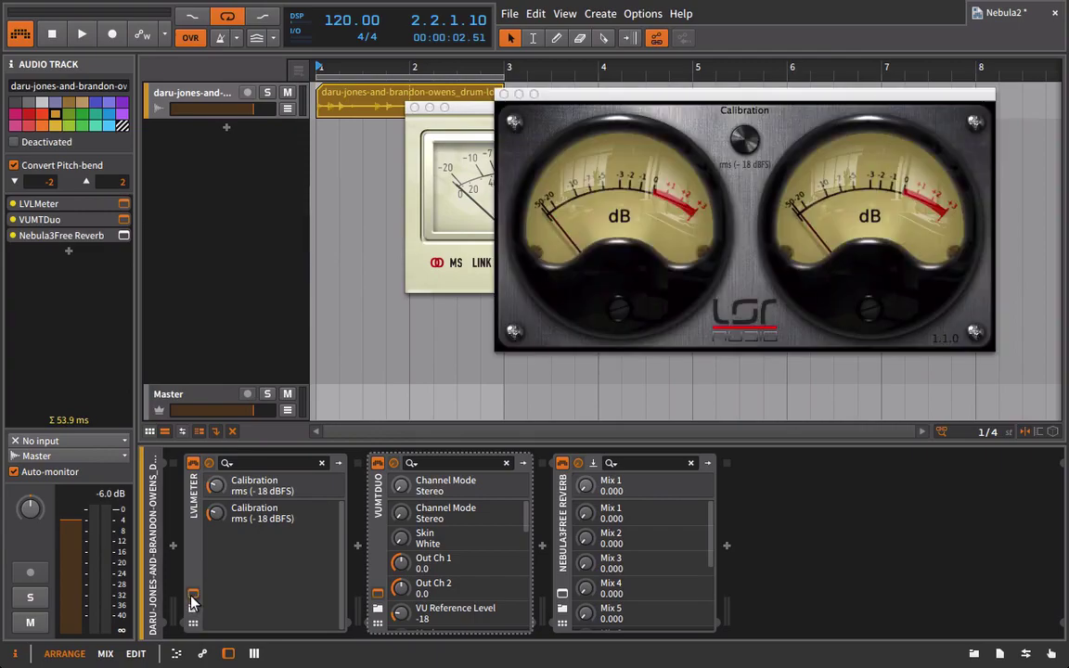
pyautogui.moveTo(594, 94); pyautogui.dragTo(125, 256)
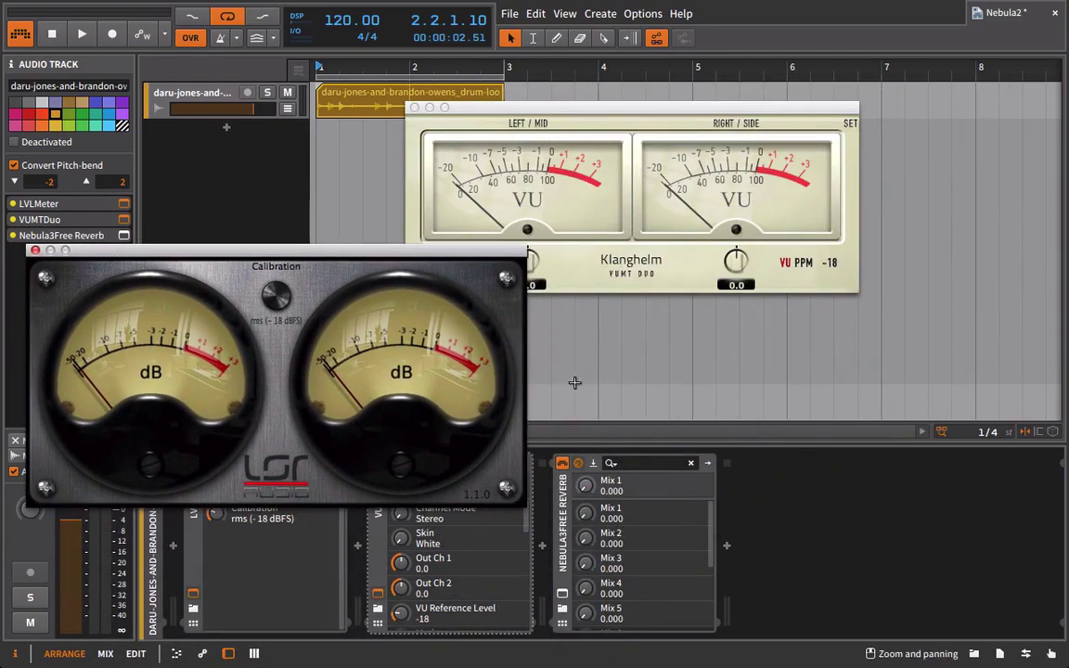
pyautogui.press('space')
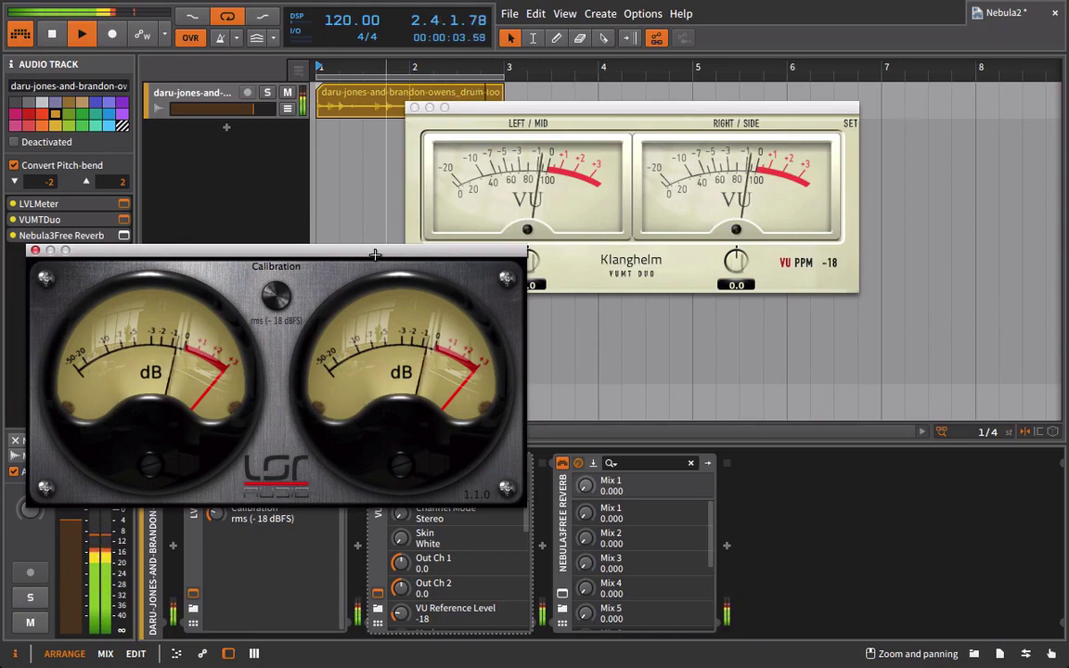
pyautogui.moveTo(378, 244); pyautogui.dragTo(432, 114)
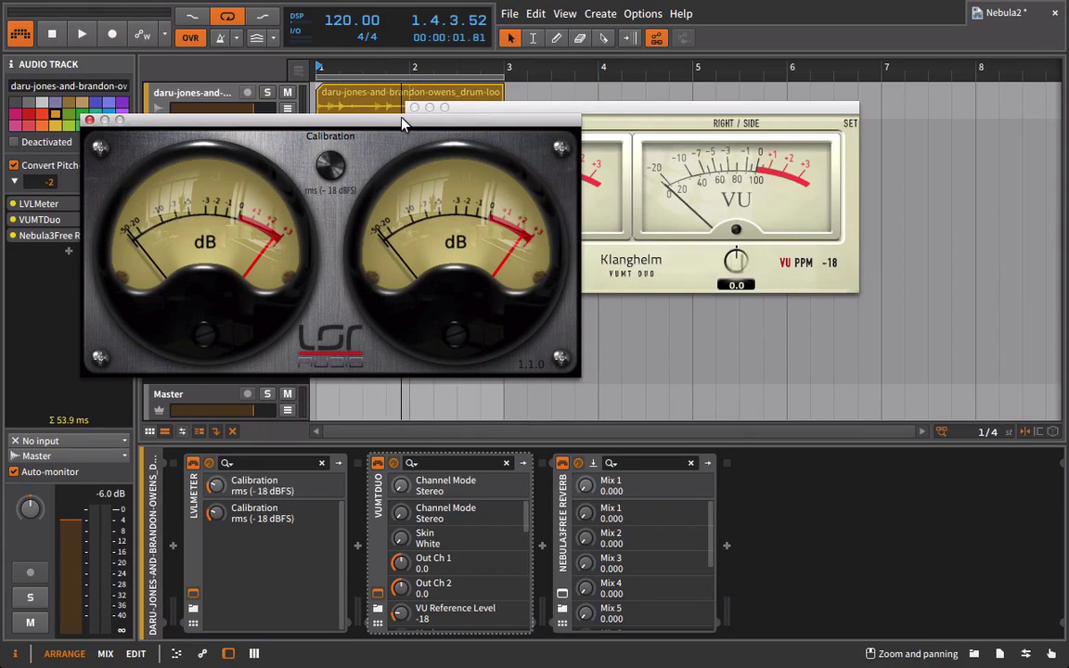
pyautogui.moveTo(402, 123); pyautogui.dragTo(399, 151)
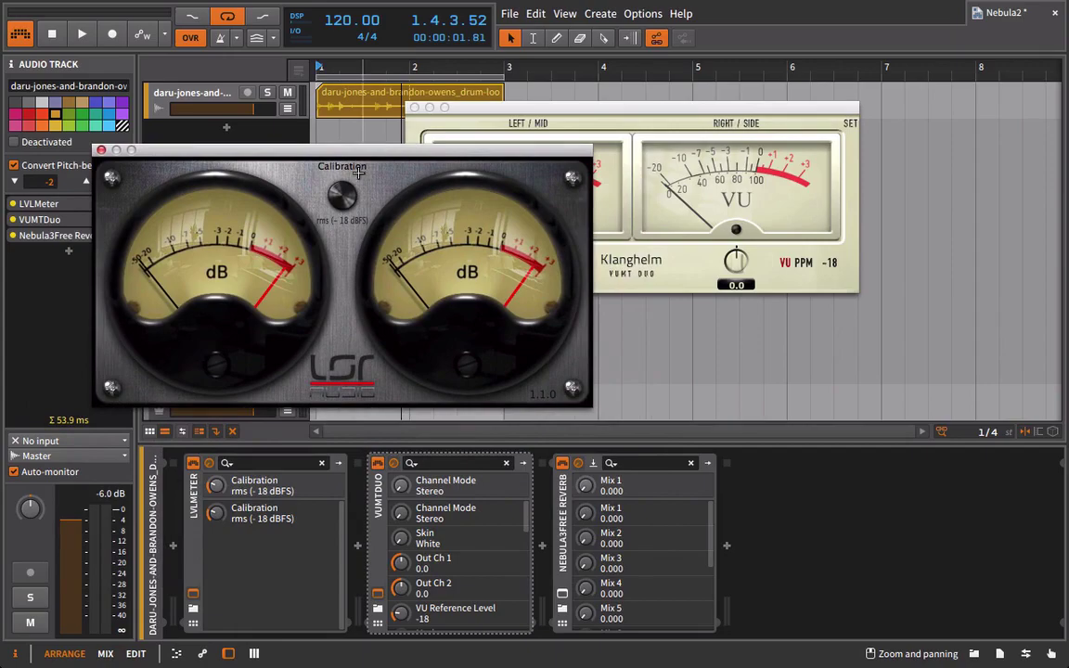
# Step: Set the LVLMeter calibration to rms (-17 dBFS) and play the drum loop to check the meter
pyautogui.scroll(1, 338, 203)
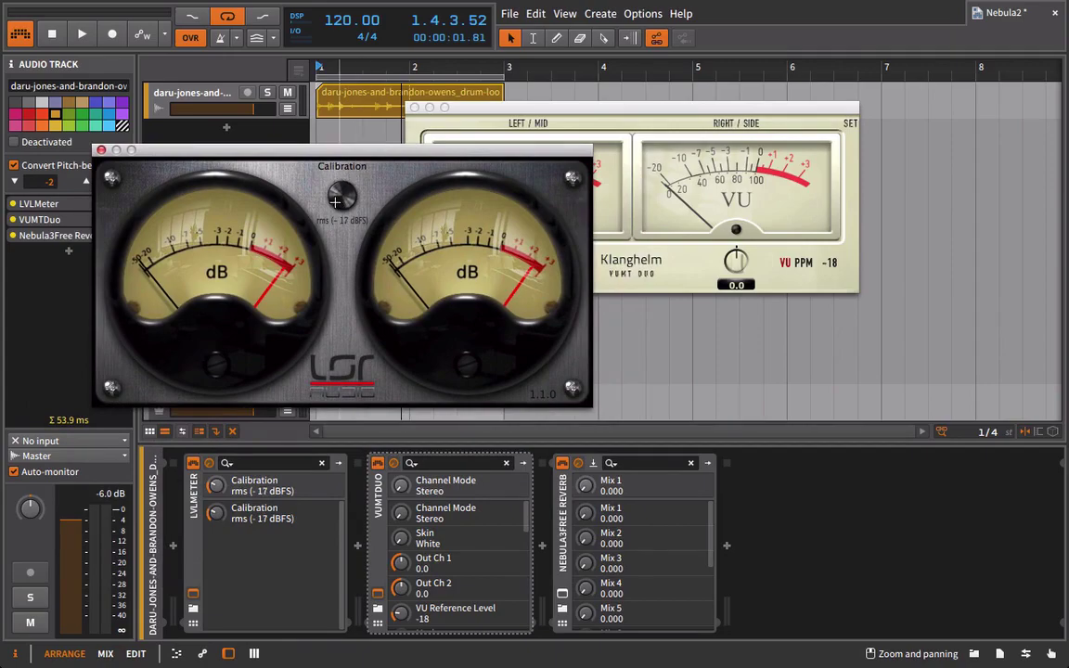
pyautogui.press('space')
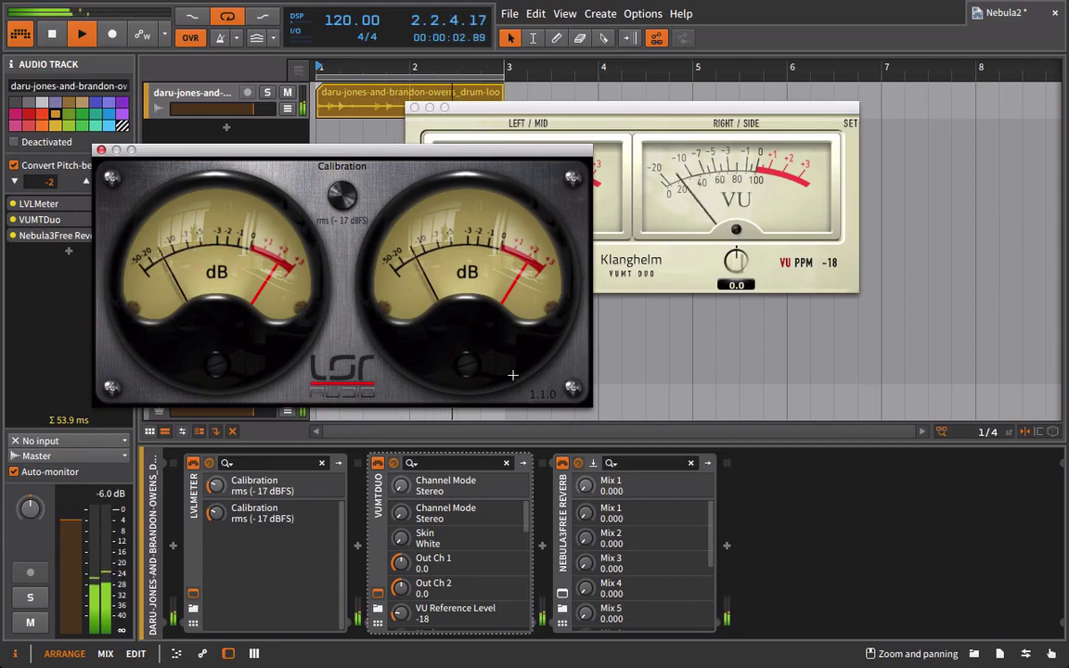
pyautogui.press('space')
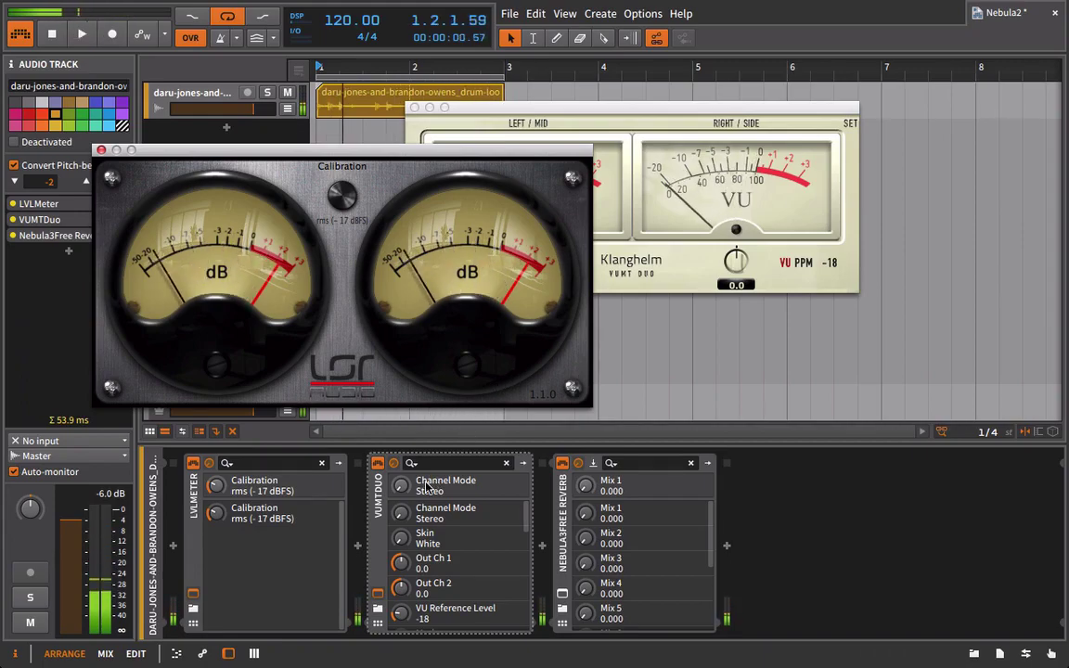
# Step: Examine the master settings page of the Nebula3Free Reverb plug-in
pyautogui.click(562, 596)
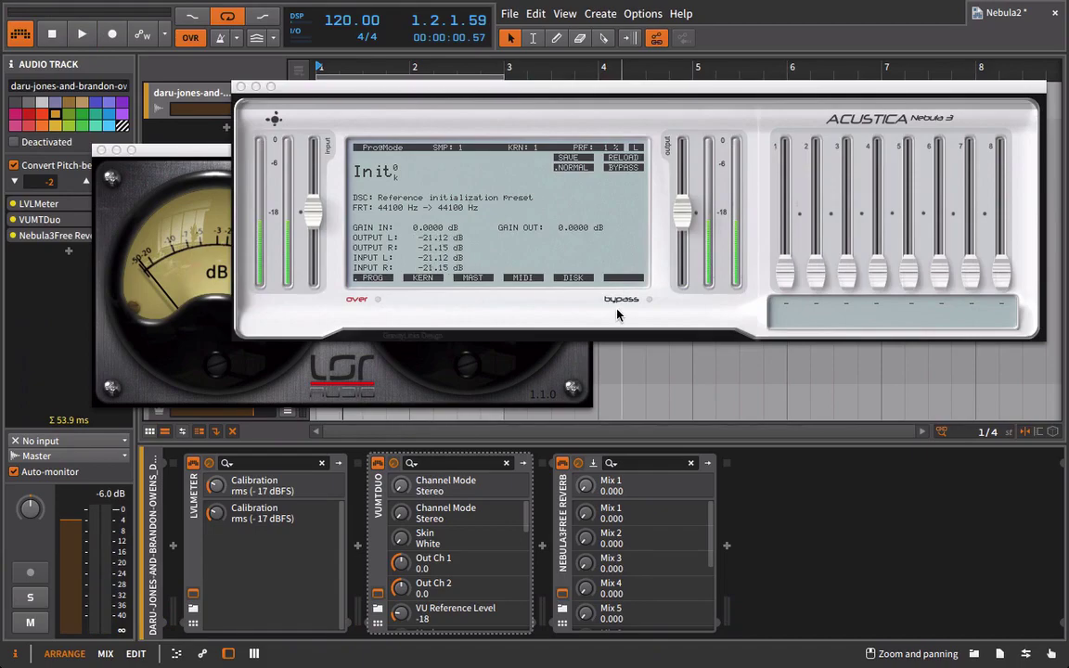
pyautogui.click(425, 260)
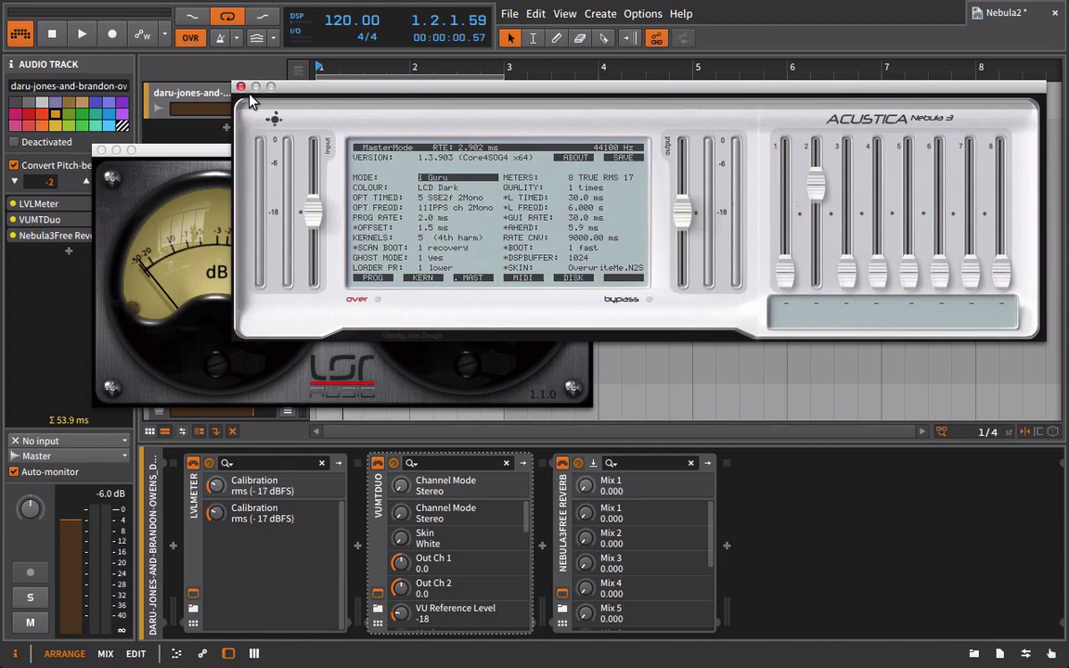
# Step: Close the Nebula3Free Reverb and VUMTDuo windows and position the LVLMeter window over the empty arrangement area, clear of the drum clip
pyautogui.click(240, 87)
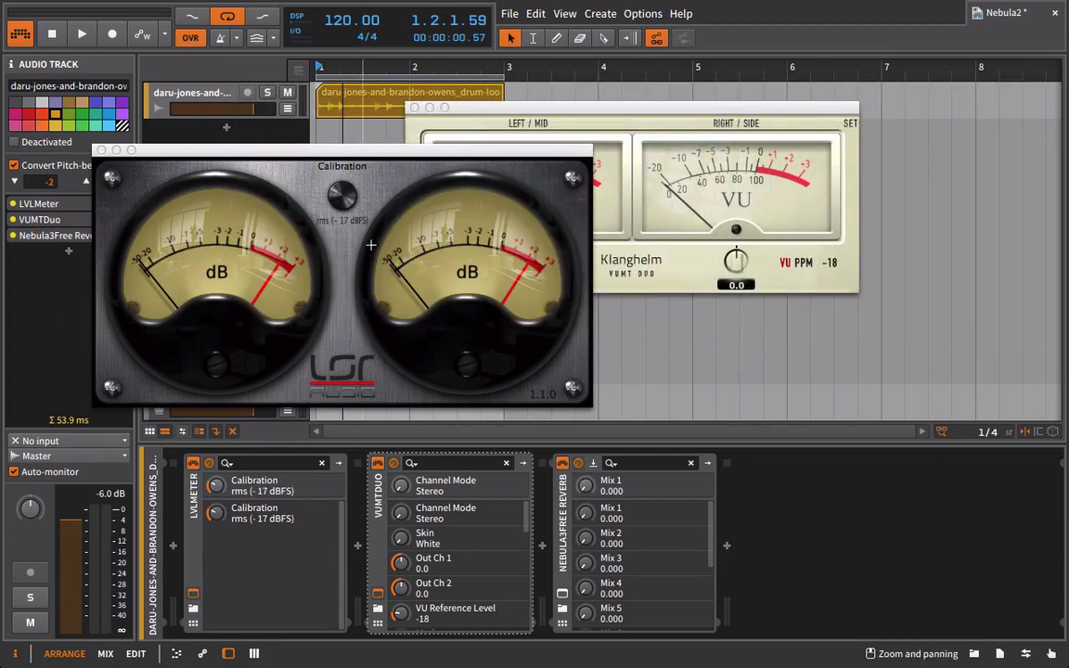
pyautogui.moveTo(659, 108); pyautogui.dragTo(777, 117)
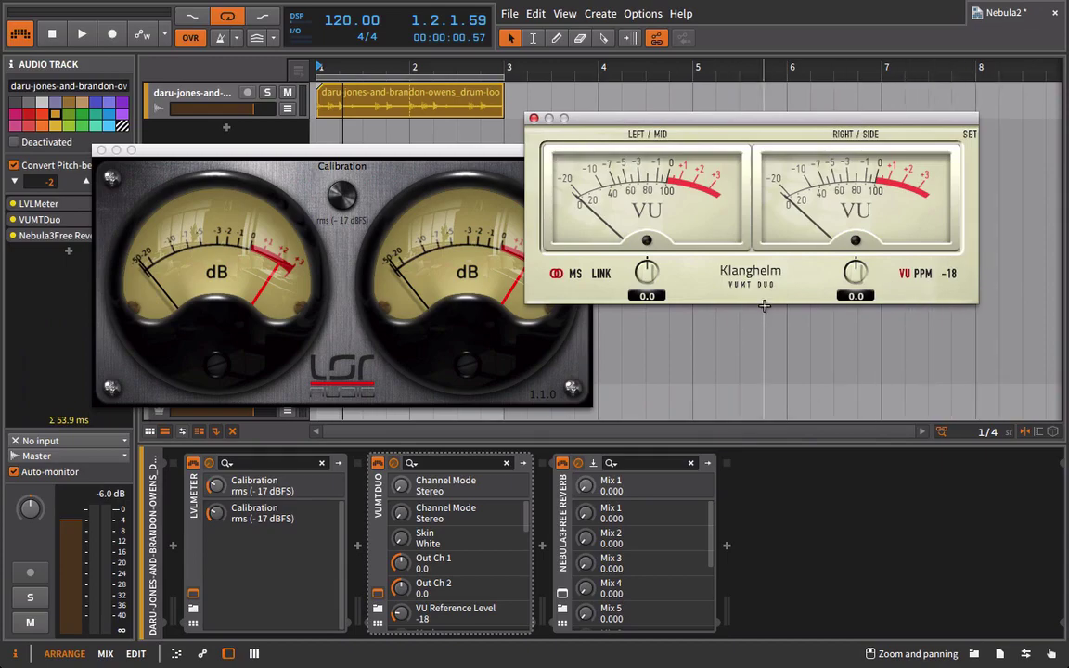
pyautogui.click(533, 118)
pyautogui.moveTo(435, 156); pyautogui.dragTo(698, 159)
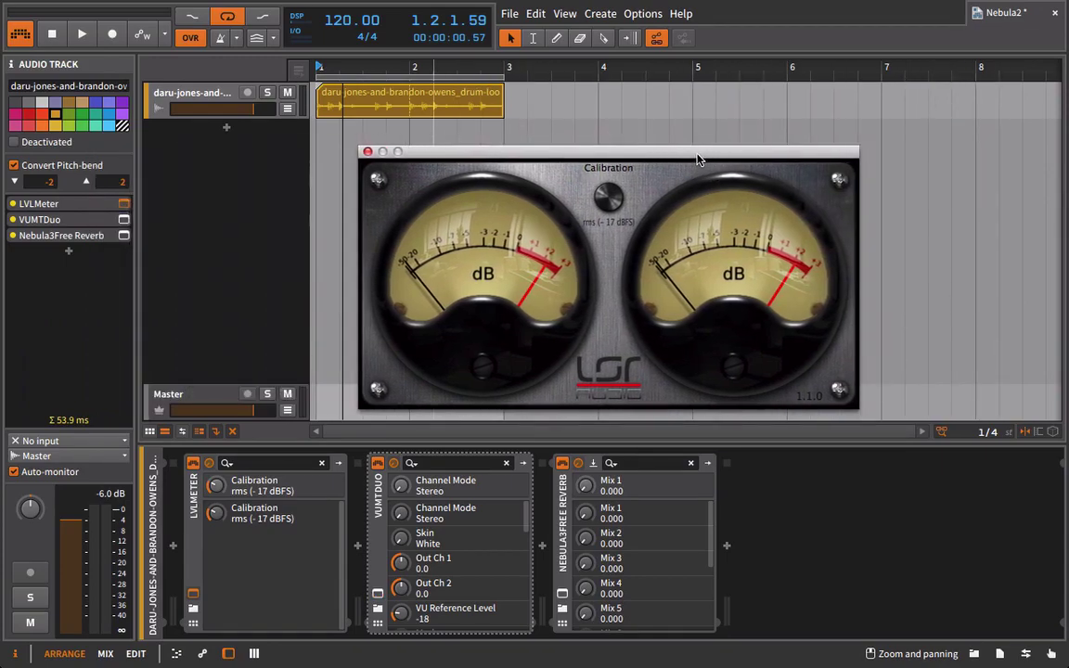
pyautogui.moveTo(611, 155); pyautogui.dragTo(627, 137)
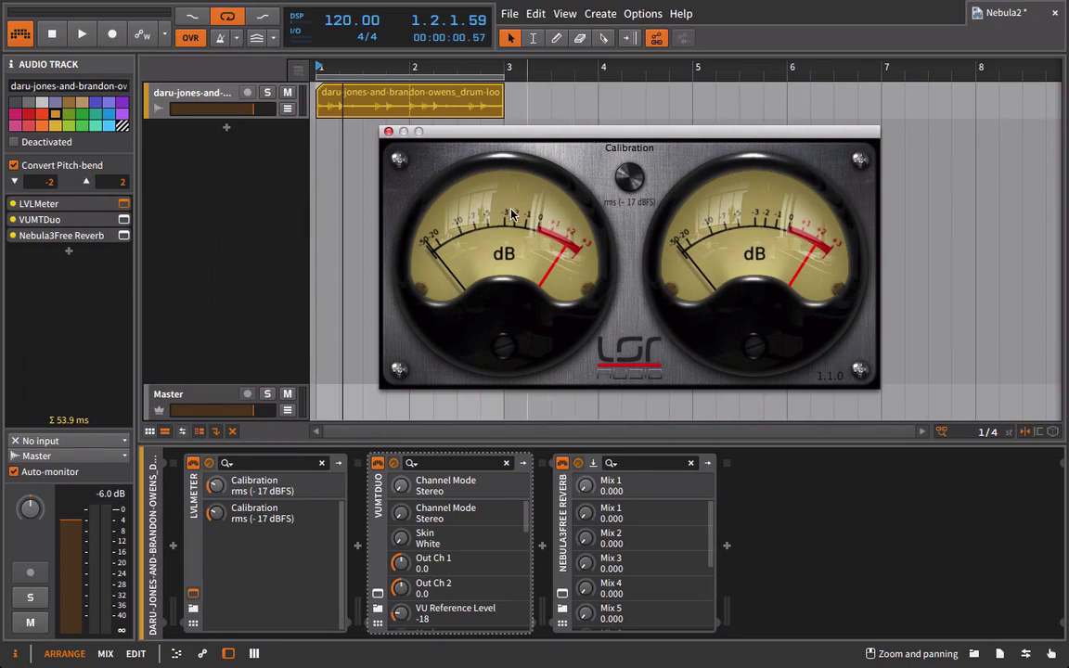
# Step: Set the drum loop clip's gain to 0 dB and play the loop to check its level on LVLMeter
pyautogui.press('space')
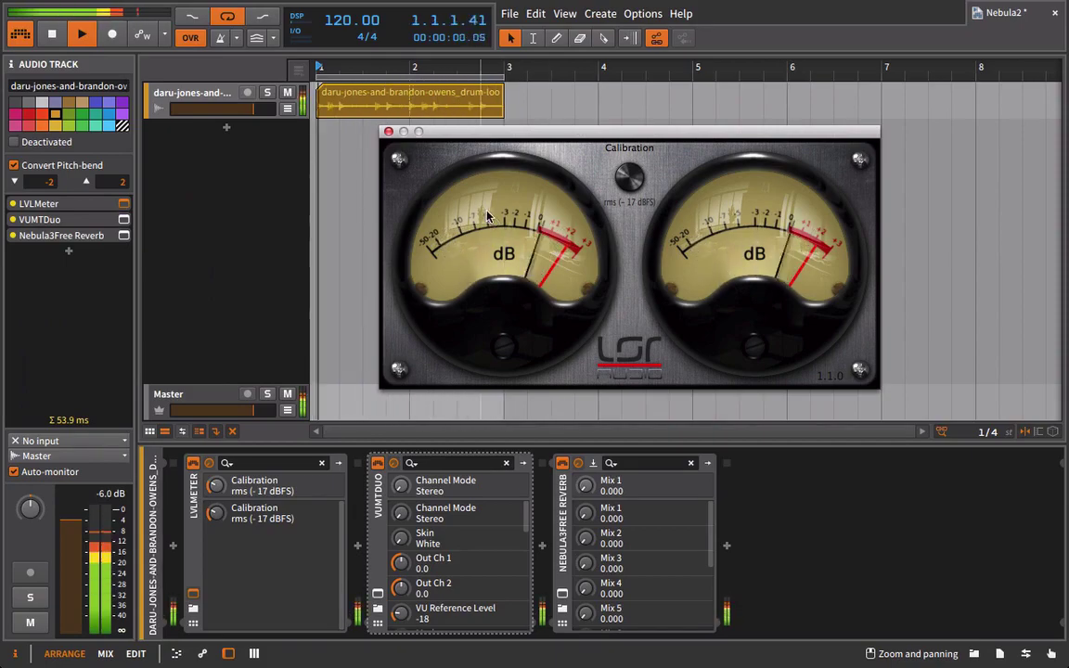
pyautogui.click(336, 104)
pyautogui.press('space')
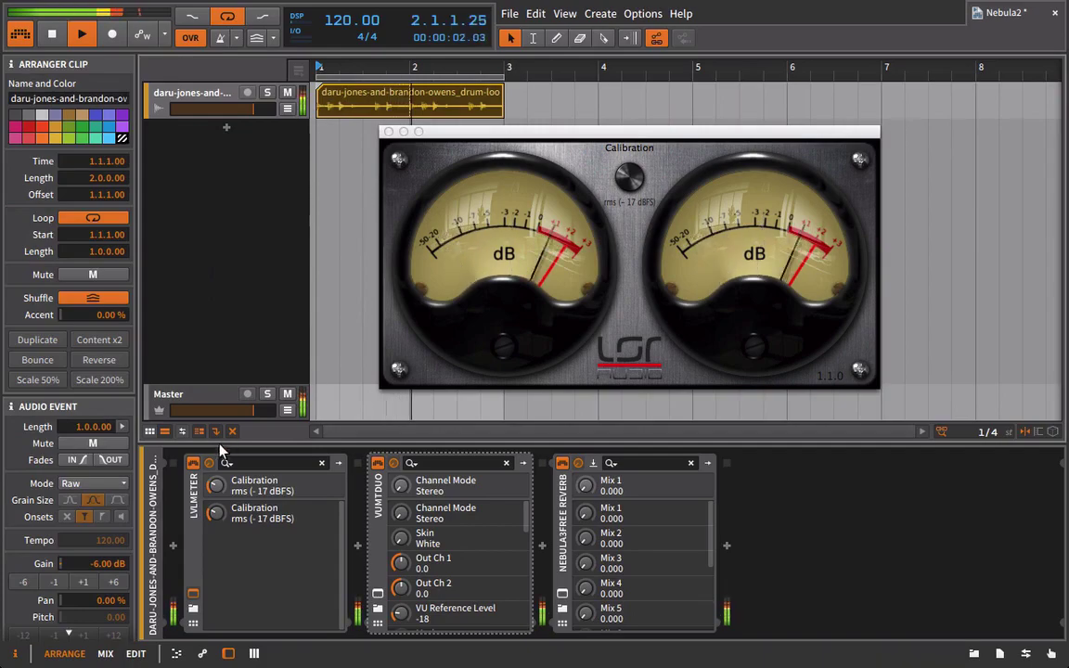
pyautogui.click(114, 583)
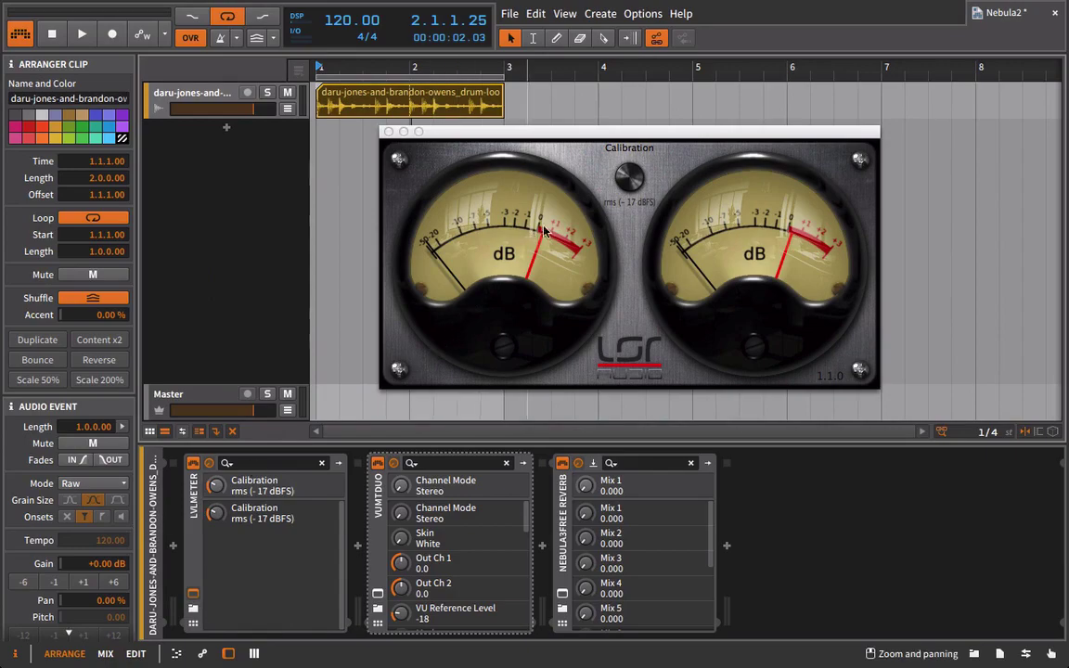
pyautogui.press('space')
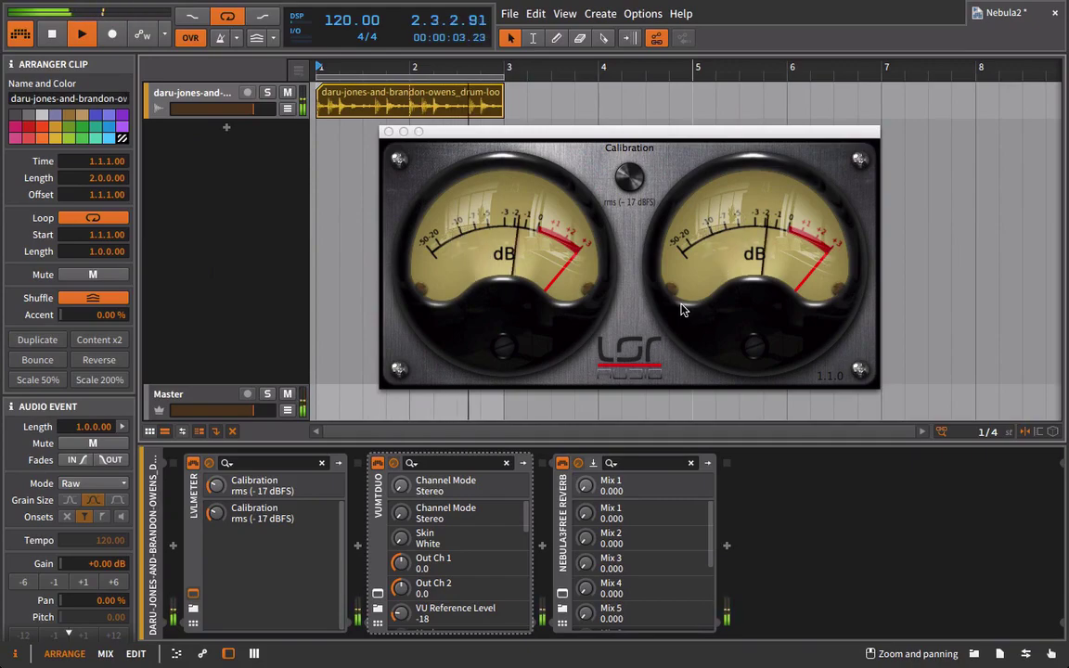
pyautogui.press('space')
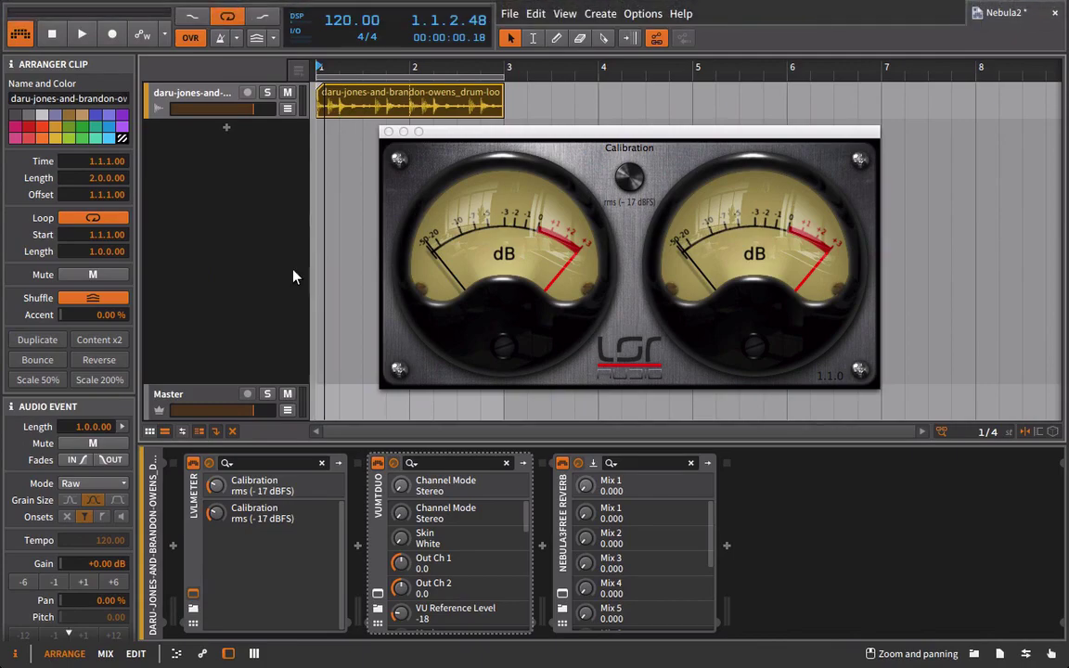
pyautogui.click(319, 93)
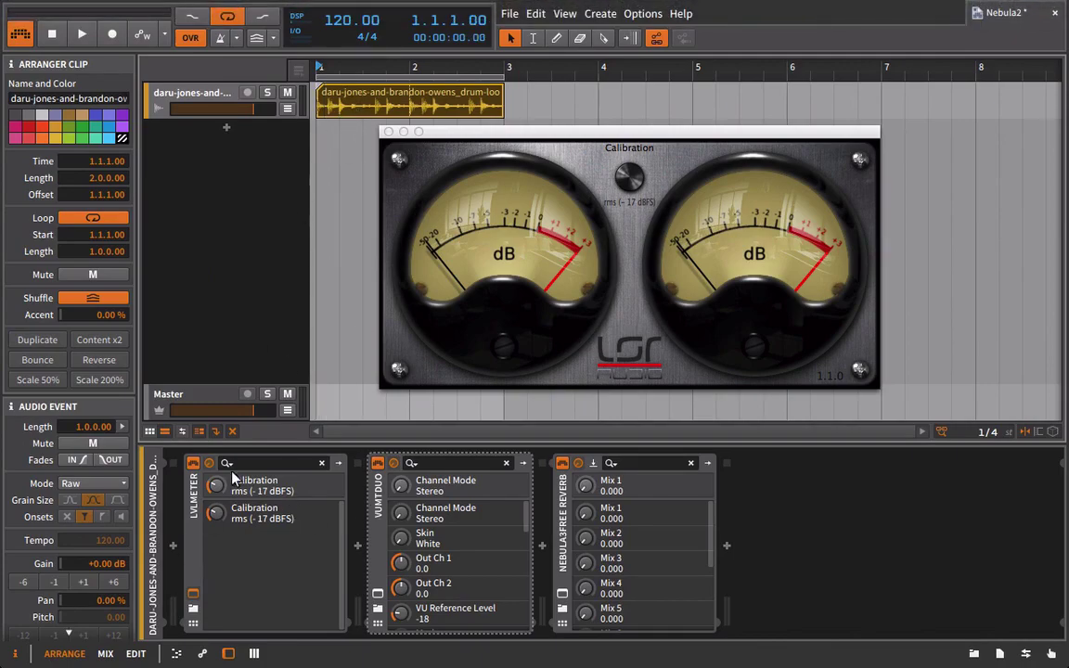
# Step: Insert Bitwig's Tool device at the start of the chain, ahead of LVLMeter
pyautogui.click(974, 654)
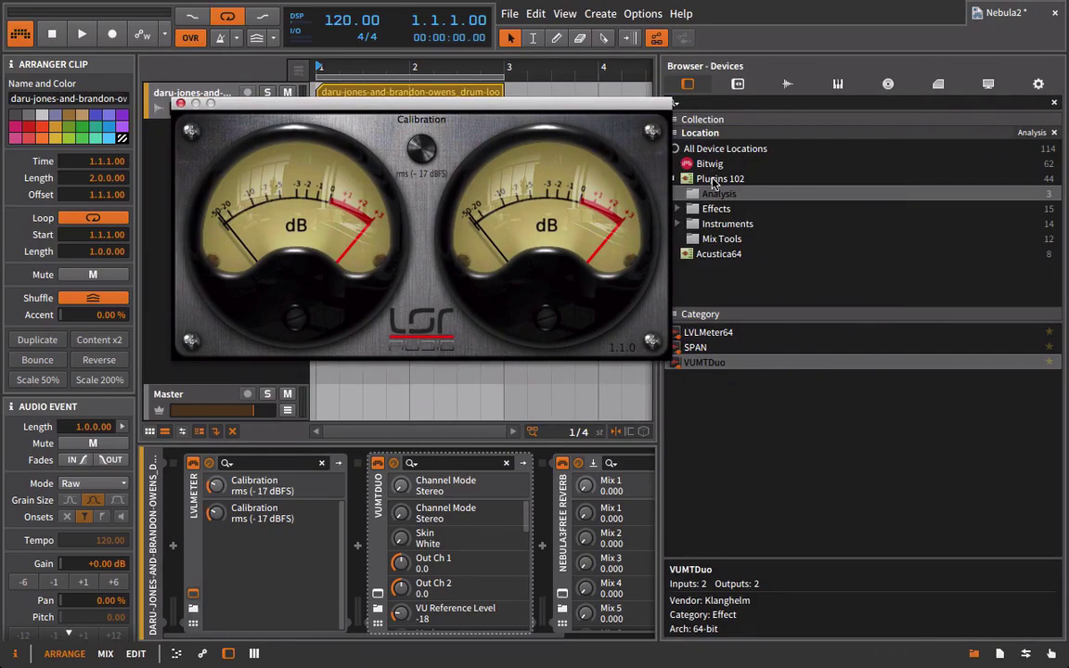
pyautogui.click(709, 164)
pyautogui.scroll(-10, 708, 355)
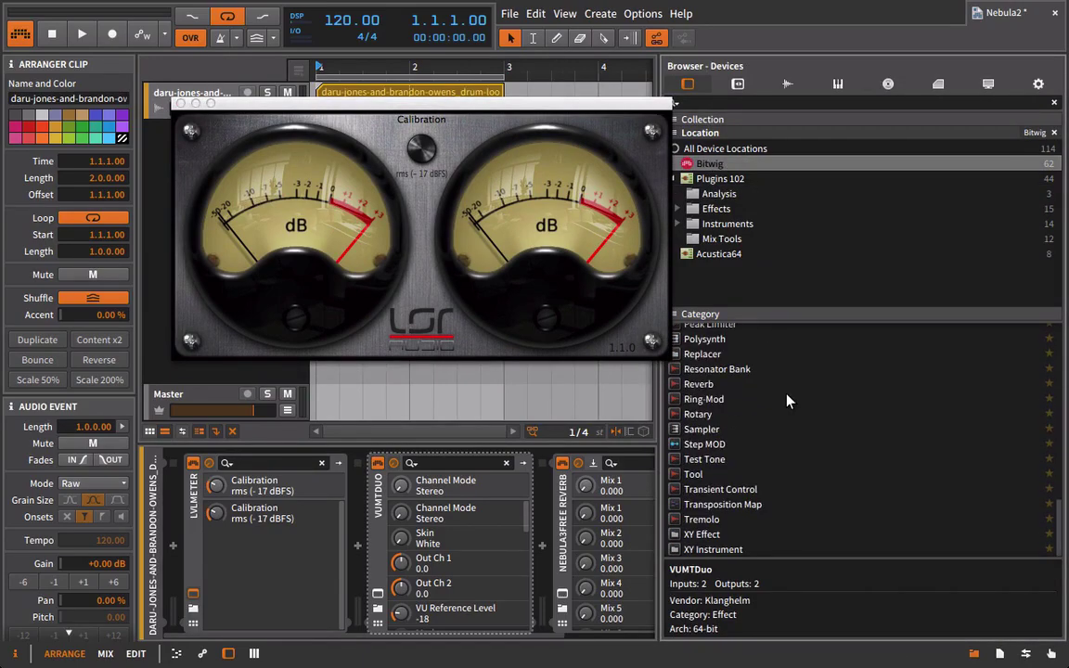
pyautogui.click(692, 477)
pyautogui.moveTo(691, 515); pyautogui.dragTo(174, 557)
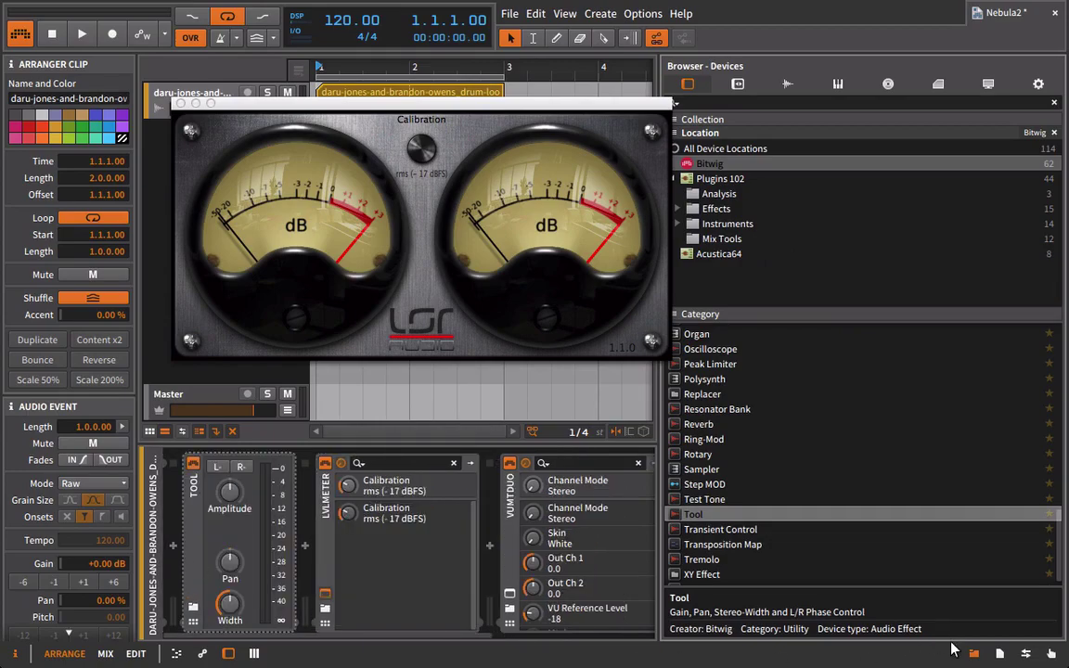
pyautogui.click(974, 654)
# Step: Delete VUMTDuo from the device chain and place the LVLMeter window further from the devices
pyautogui.click(509, 524)
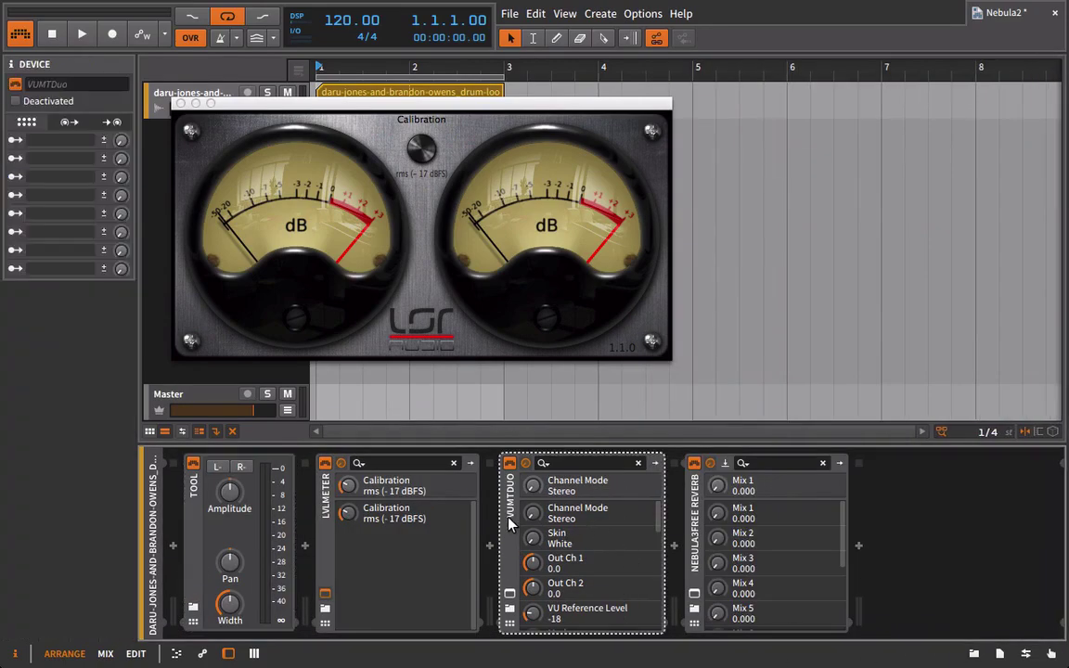
pyautogui.press('Delete')
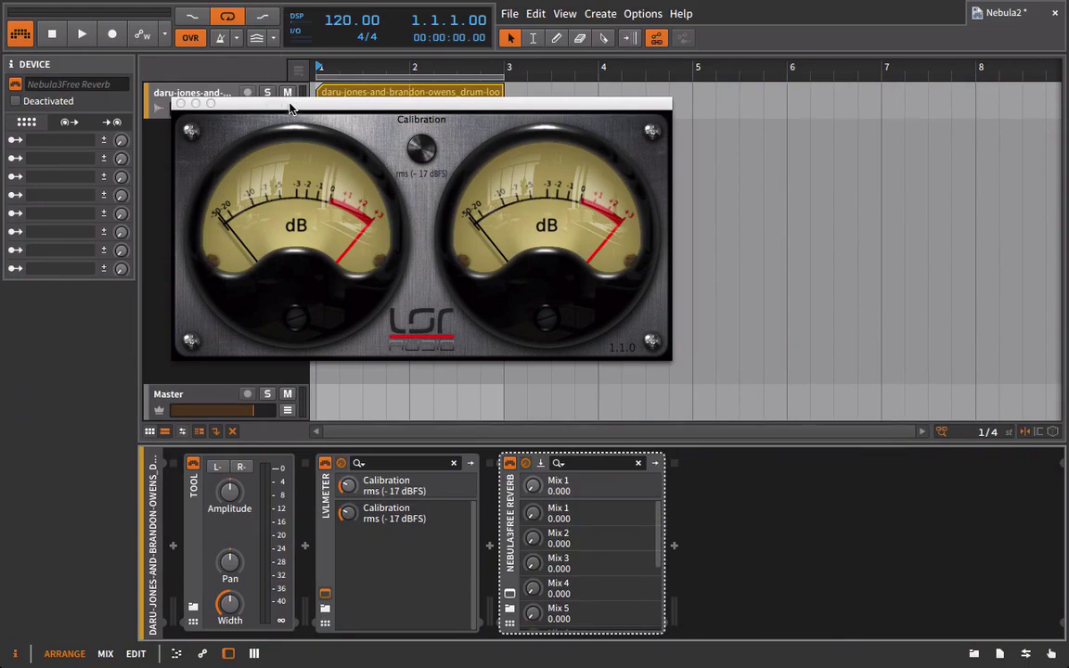
pyautogui.moveTo(289, 108); pyautogui.dragTo(494, 60)
# Step: Lower the Tool device's amplitude to about -6.55 dB while playing the drum loop through LVLMeter
pyautogui.press('space')
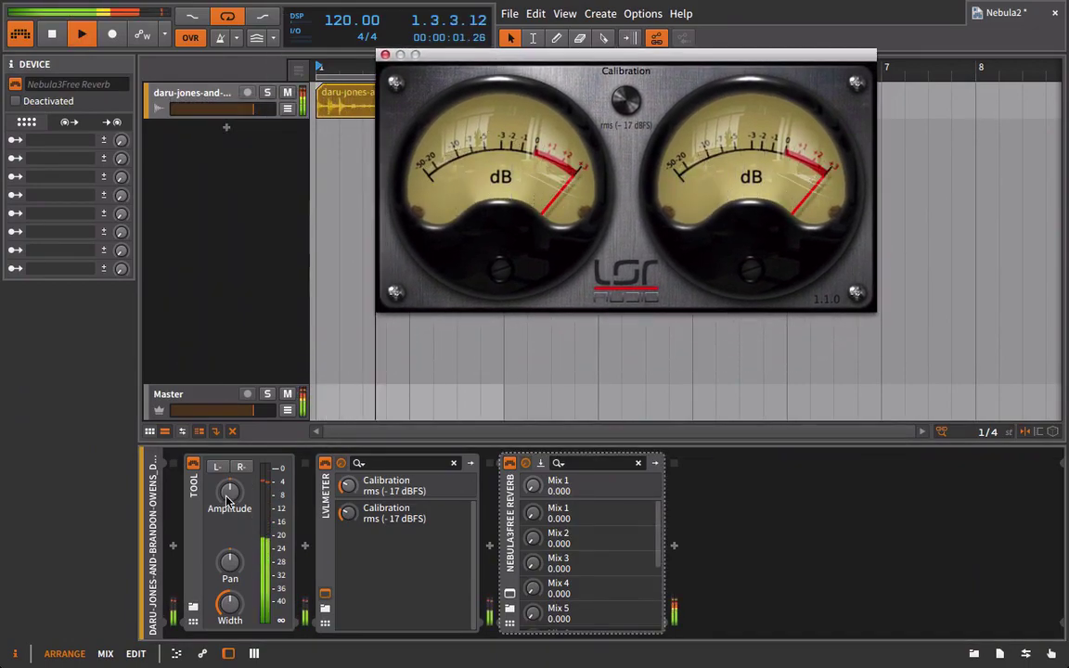
pyautogui.moveTo(268, 482); pyautogui.dragTo(267, 505)
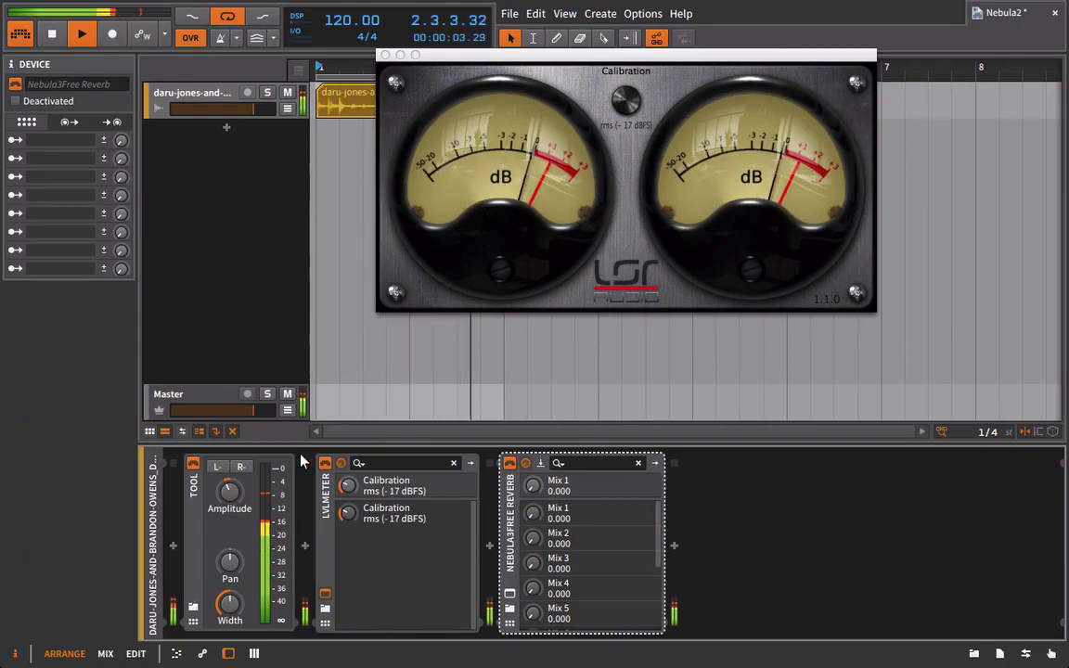
pyautogui.moveTo(267, 501); pyautogui.dragTo(267, 517)
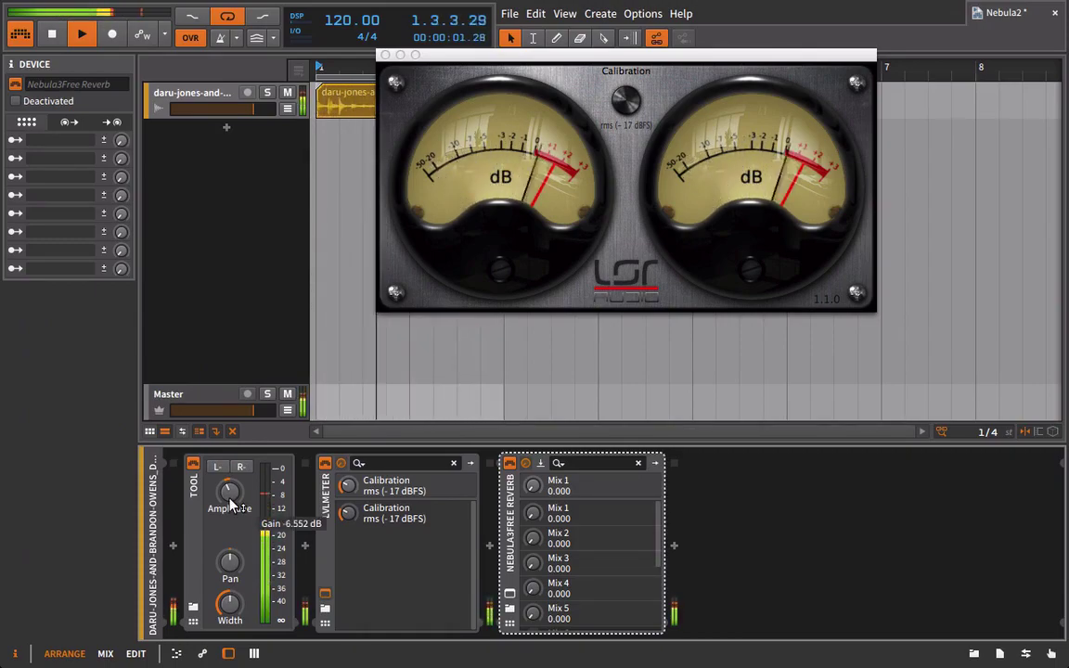
pyautogui.press('space')
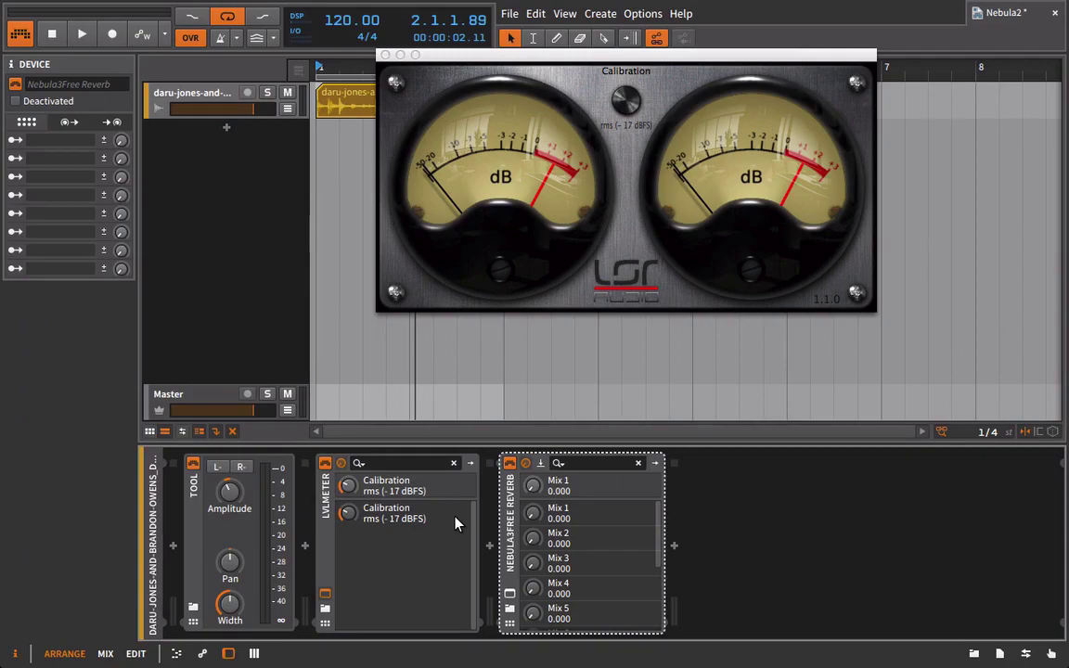
# Step: Close LVLMeter's window and load the chamber reverb program 70 Rich Chamber in Nebula3Free Reverb
pyautogui.click(385, 58)
pyautogui.click(510, 593)
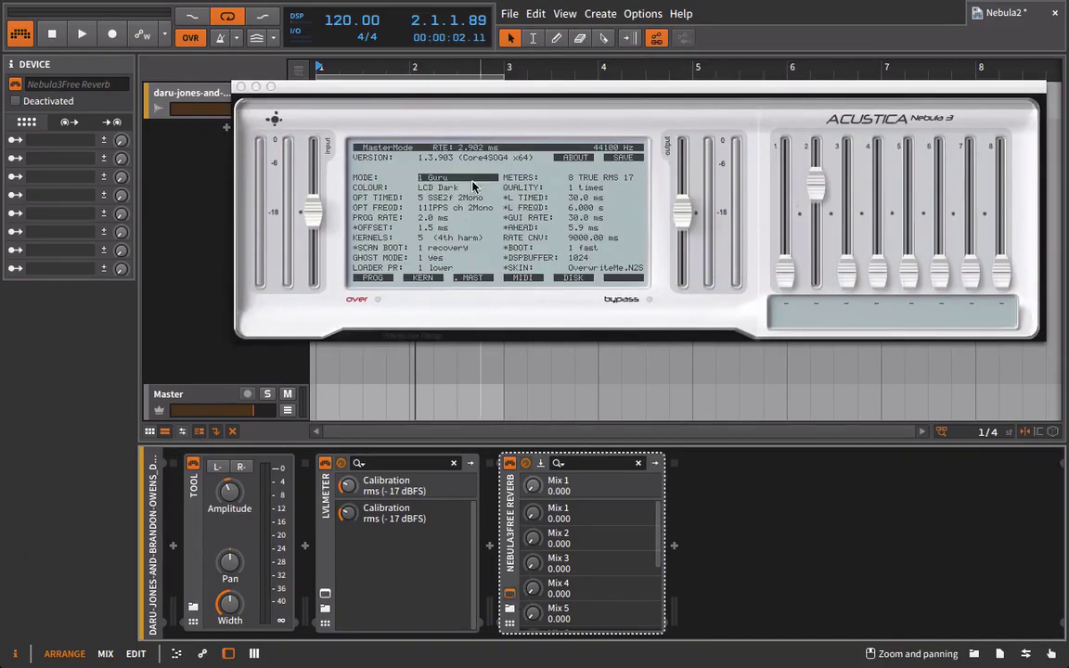
pyautogui.click(372, 278)
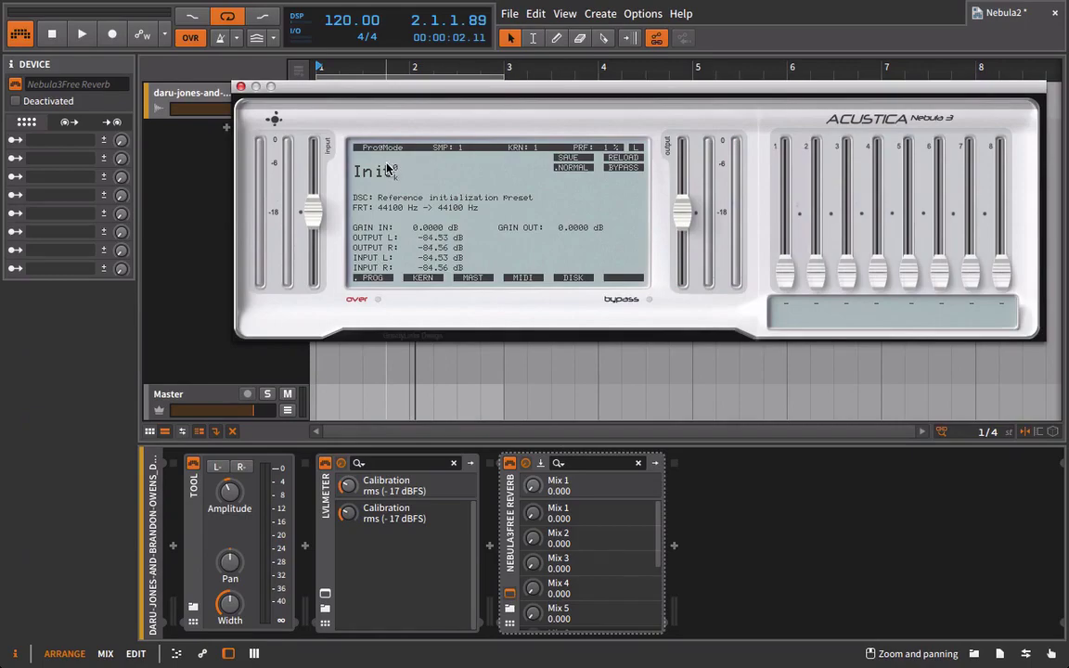
pyautogui.click(373, 172)
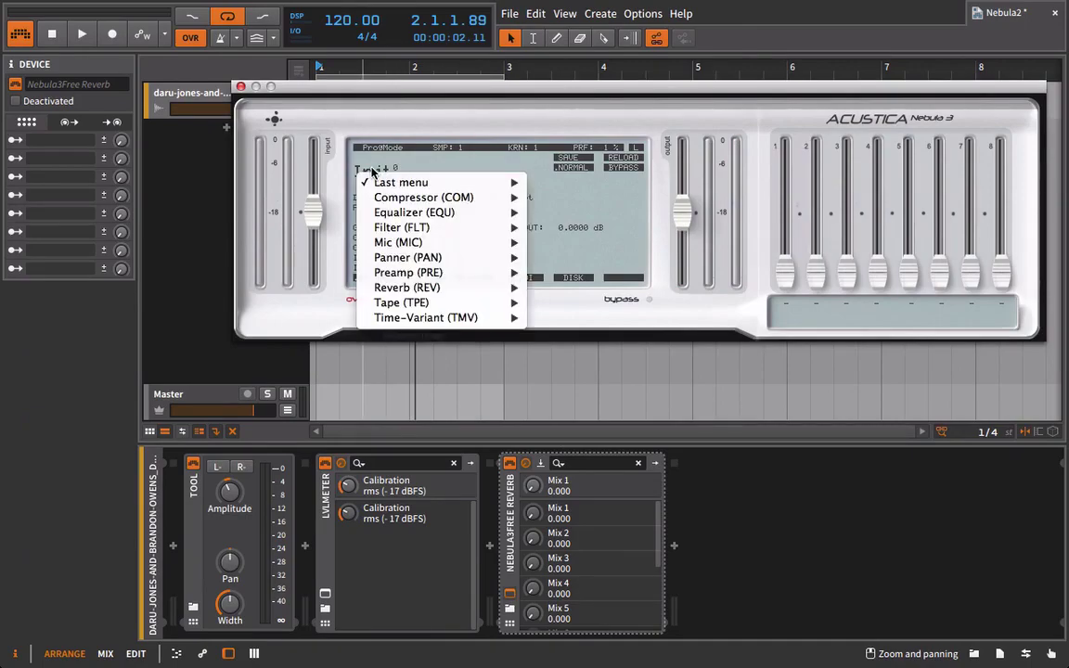
pyautogui.moveTo(437, 287)
pyautogui.moveTo(642, 306)
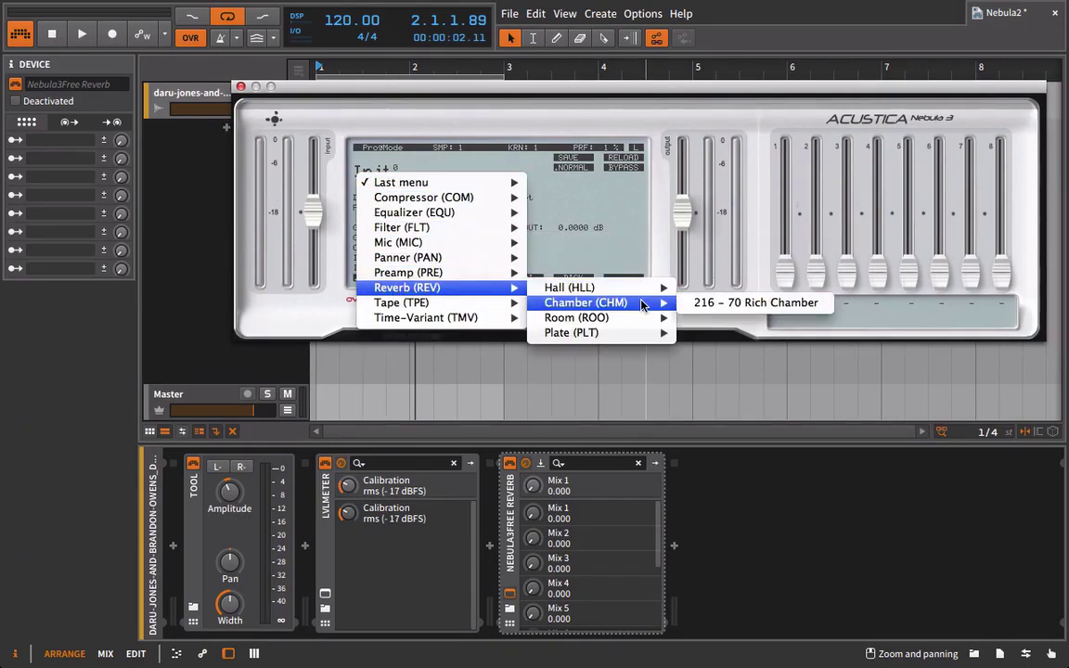
pyautogui.click(704, 303)
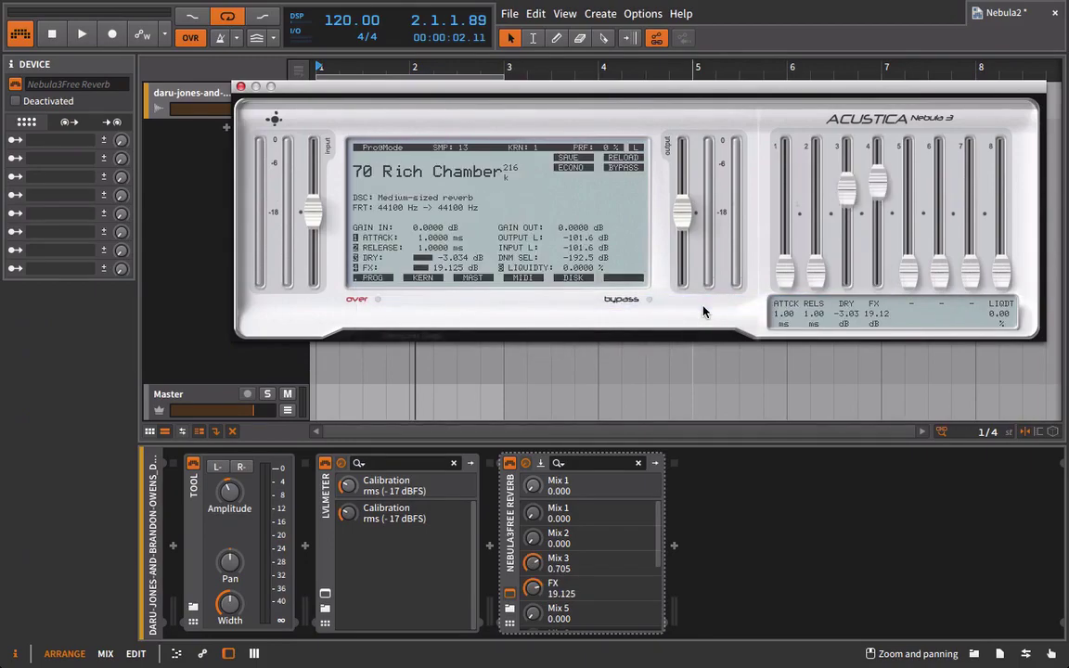
# Step: Play the drum loop through 70 Rich Chamber and set FX to about 12.63 dB and DRY to 0 dB
pyautogui.press('space')
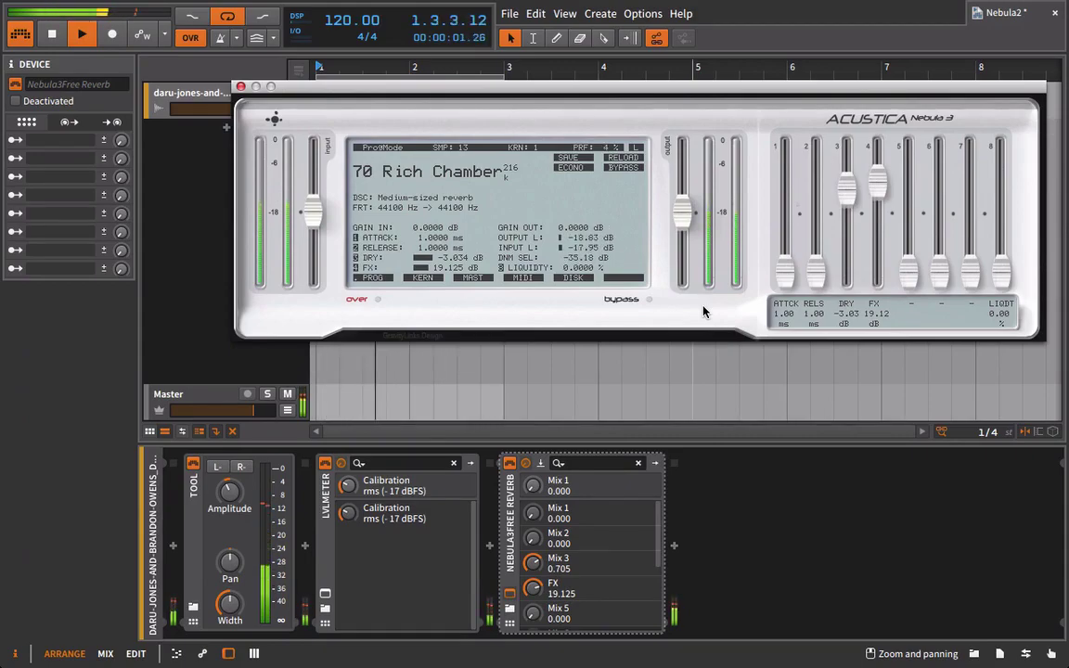
pyautogui.press('space')
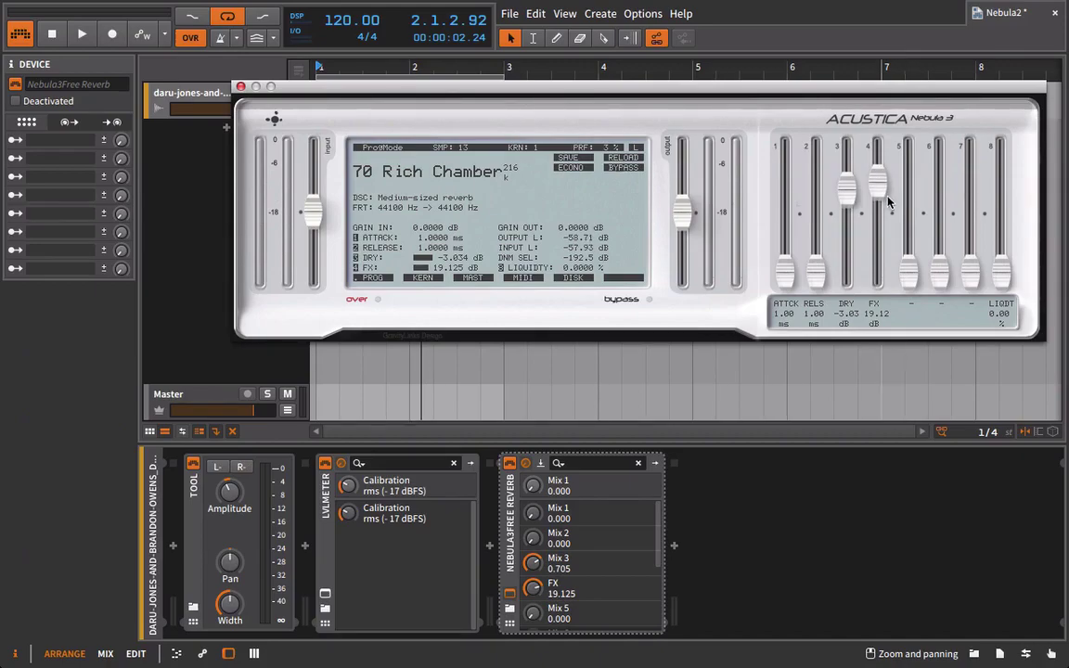
pyautogui.press('space')
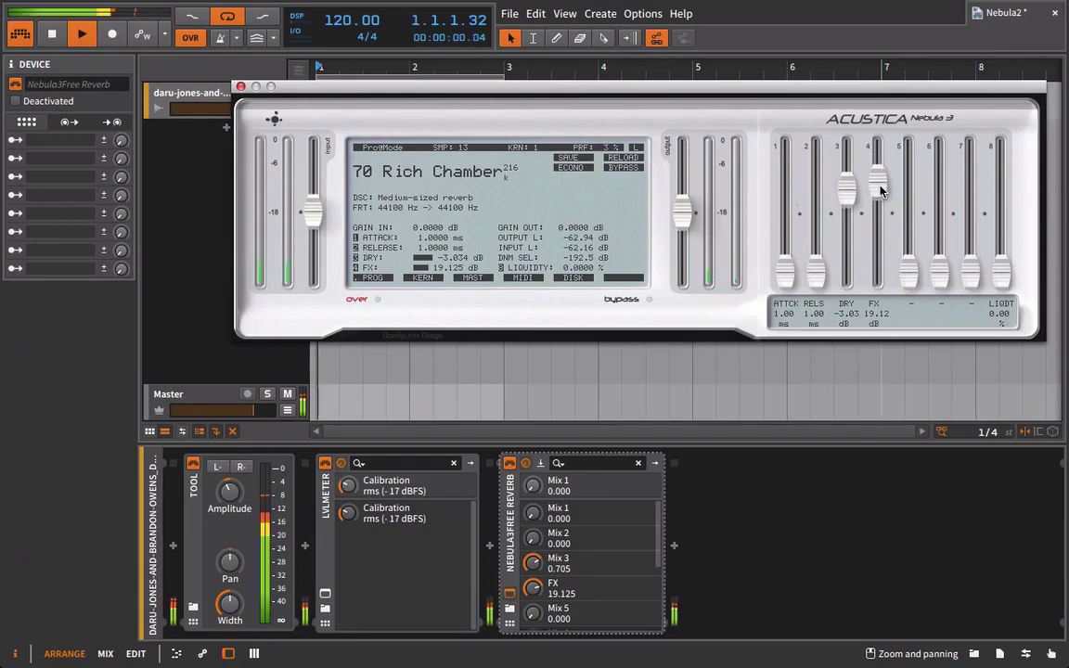
pyautogui.moveTo(874, 182); pyautogui.dragTo(882, 228)
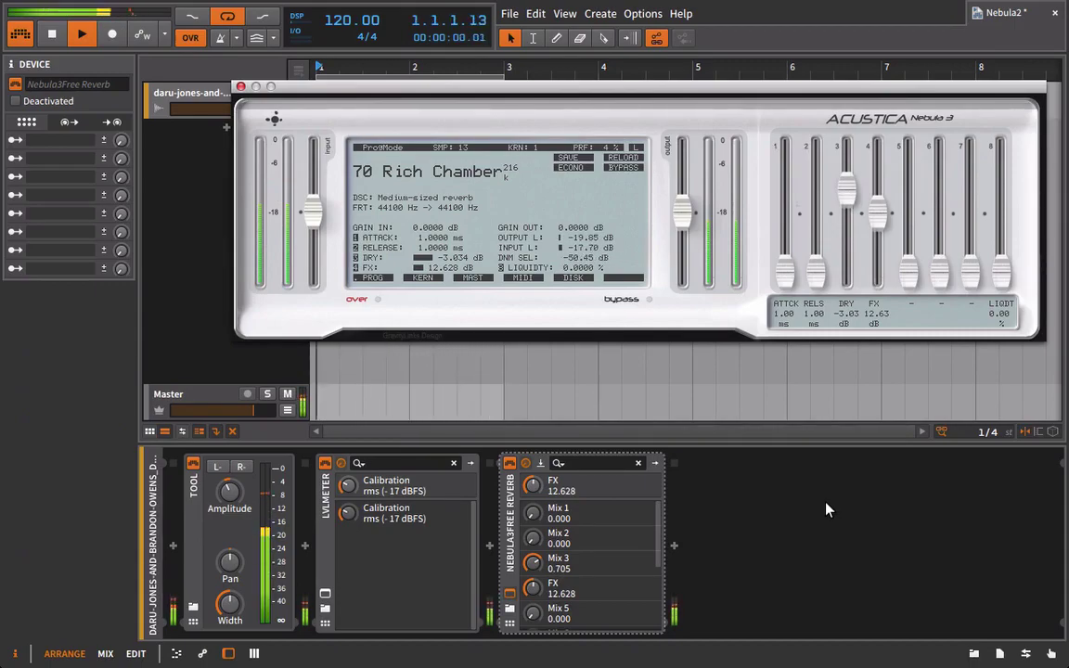
pyautogui.moveTo(846, 186); pyautogui.dragTo(846, 141)
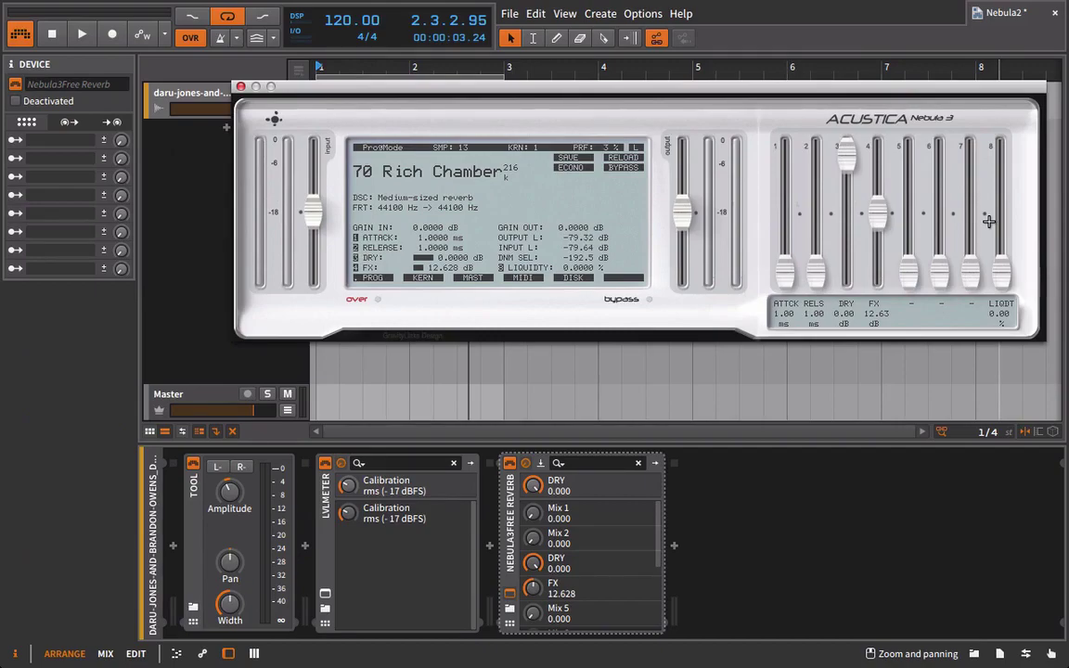
# Step: Load the room reverb program 70 Small room during playback and set DRY to 0 dB and FX to about 15.88 dB
pyautogui.press('space')
pyautogui.click(441, 179)
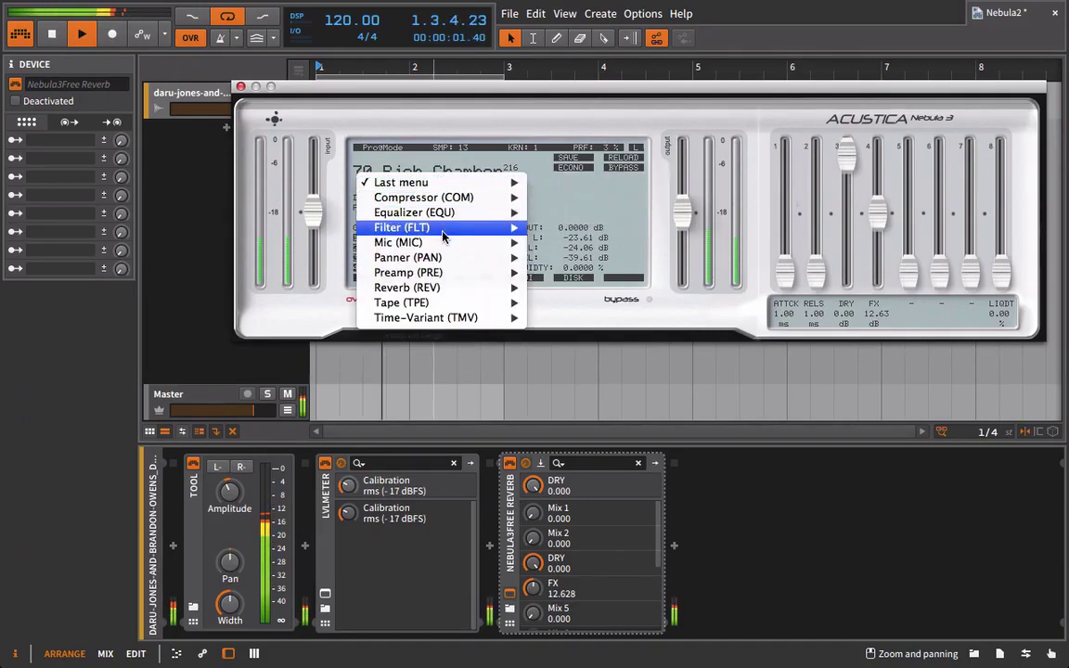
pyautogui.moveTo(453, 288)
pyautogui.moveTo(594, 318)
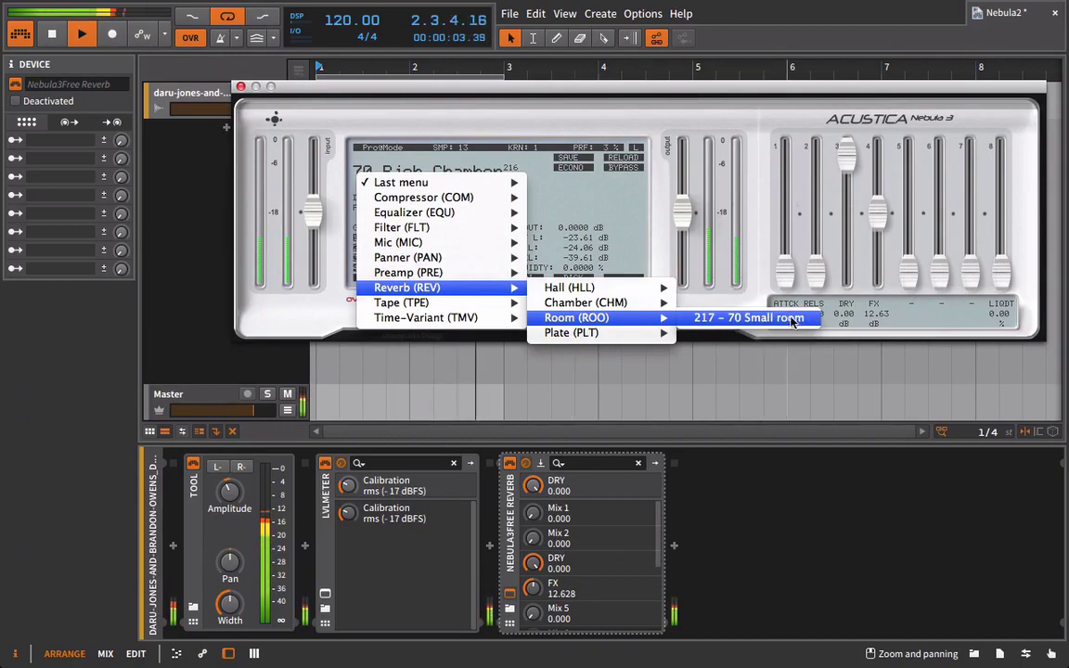
pyautogui.click(788, 320)
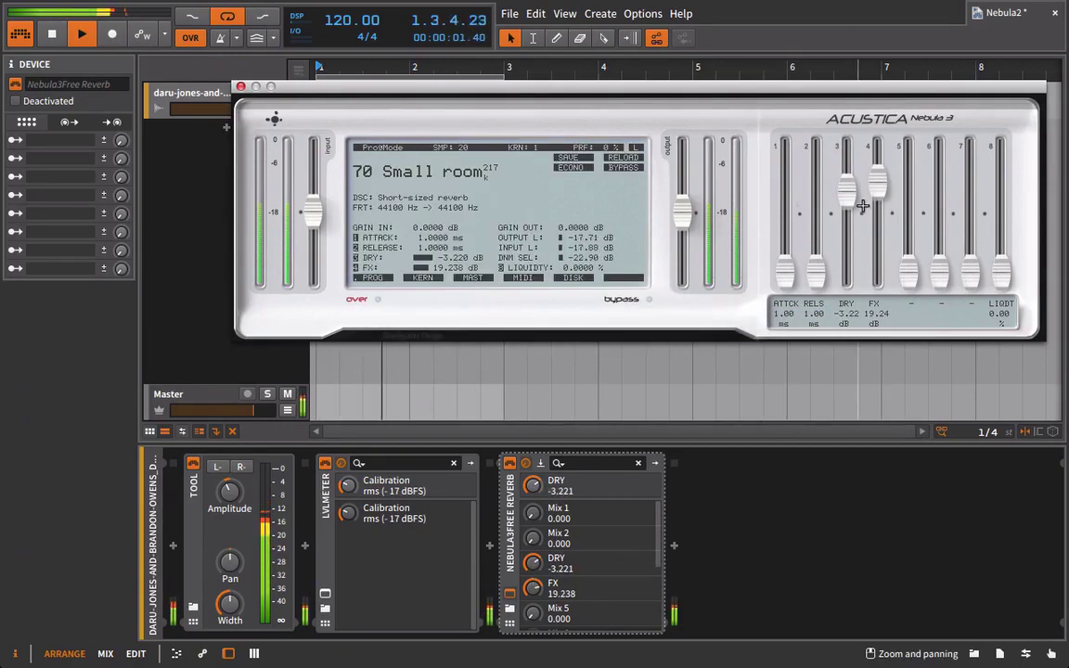
pyautogui.moveTo(857, 194); pyautogui.dragTo(880, 203)
# Step: Switch Nebula3Free Reverb off and on during playback to compare the dry and reverberated drum loop
pyautogui.click(509, 464)
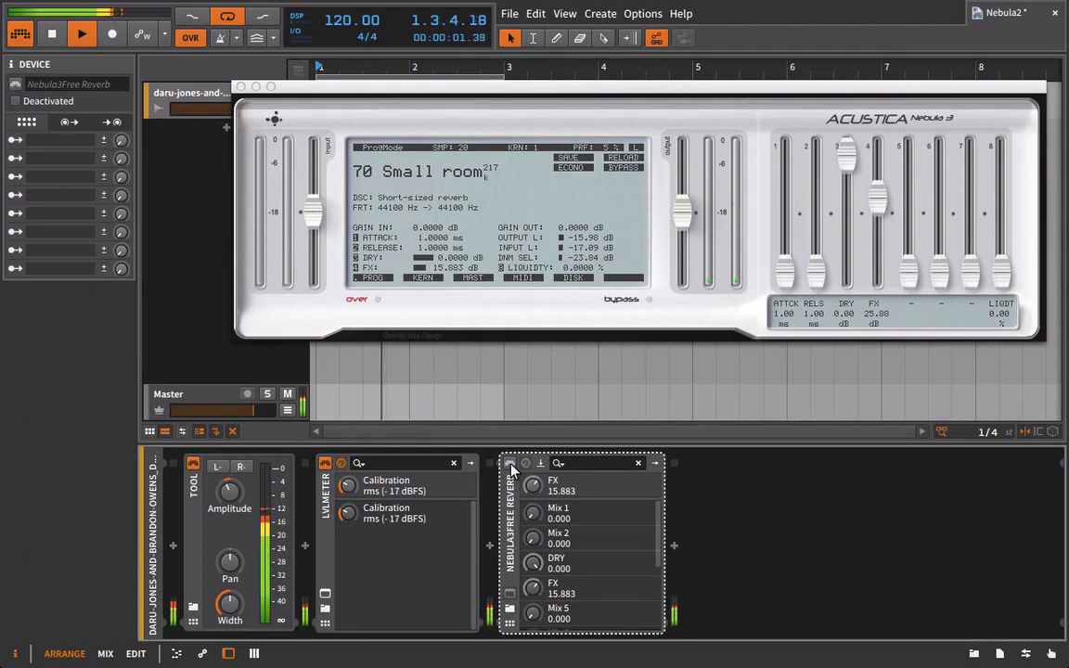
pyautogui.click(510, 464)
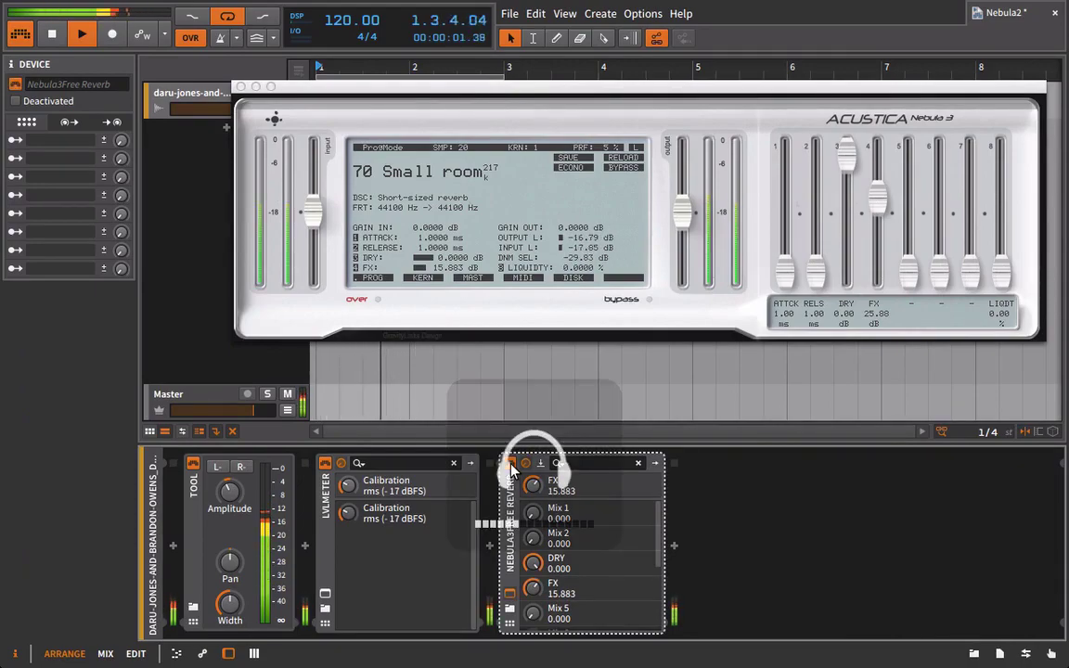
pyautogui.click(510, 466)
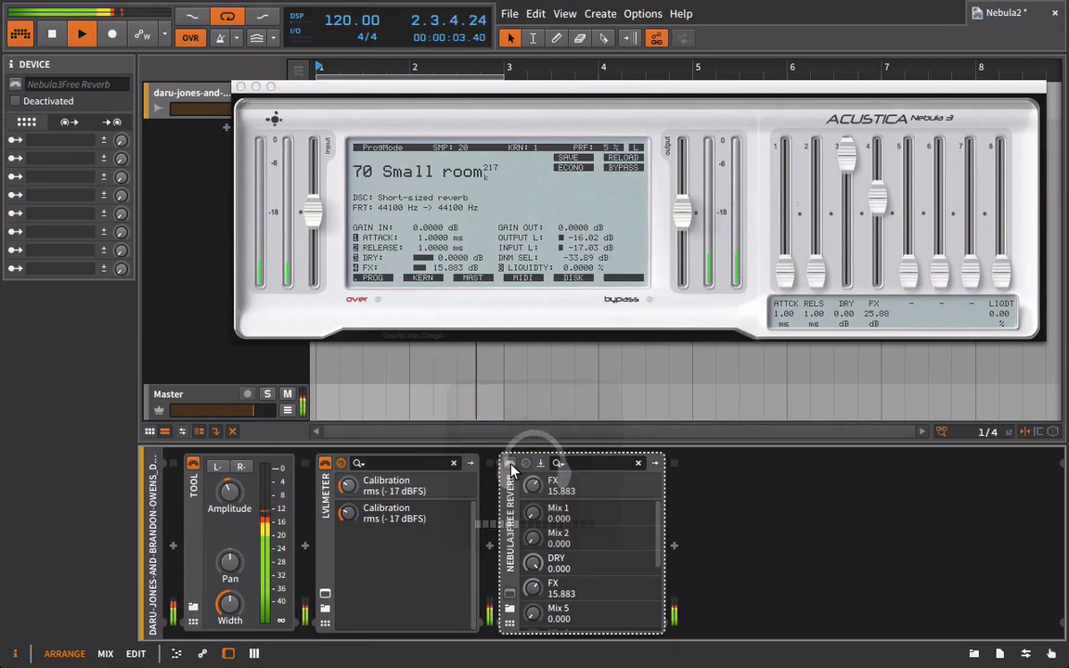
# Step: Switch Nebula3Free Reverb back on and, with playback stopped, set the 70 Small room program's FX level to about 10.31 dB
pyautogui.click(511, 466)
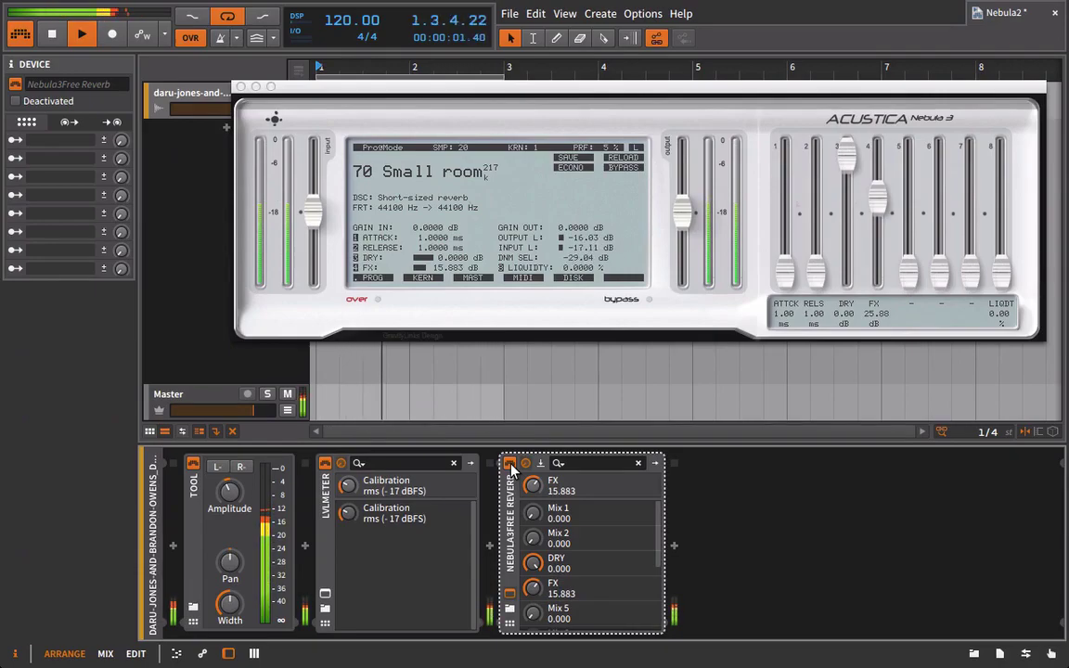
pyautogui.press('space')
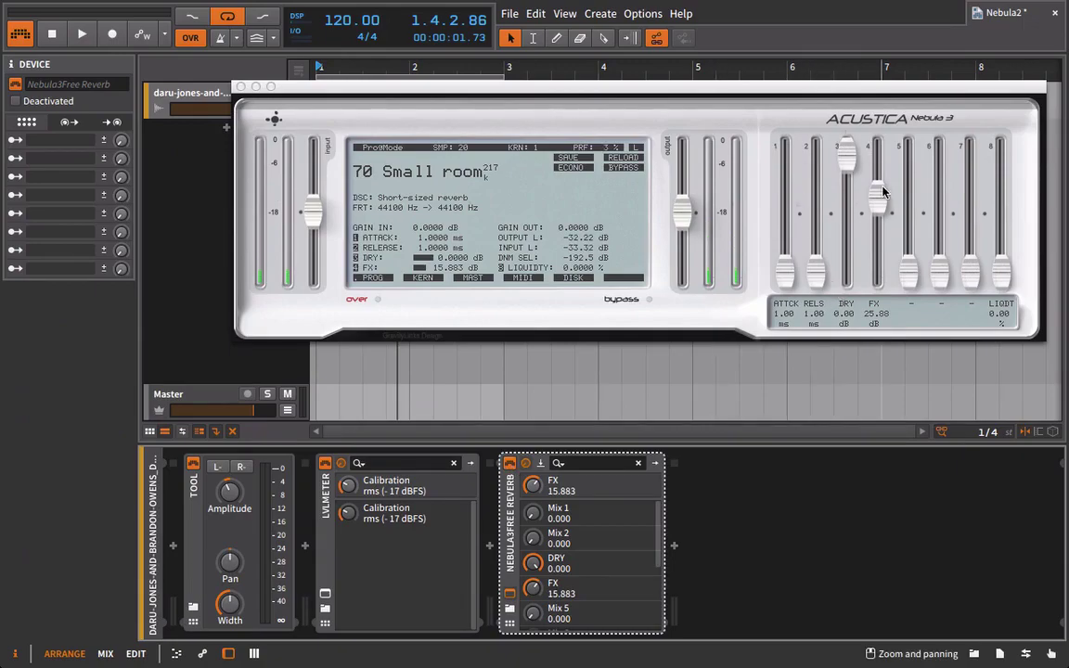
pyautogui.moveTo(877, 197); pyautogui.dragTo(868, 240)
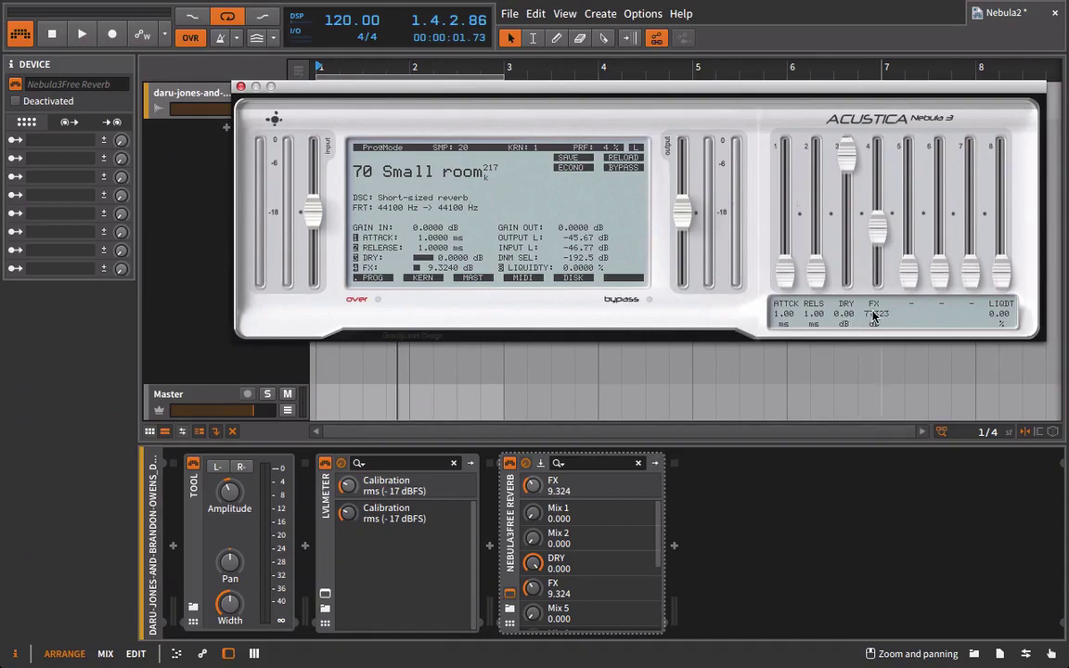
pyautogui.moveTo(437, 270); pyautogui.dragTo(430, 325)
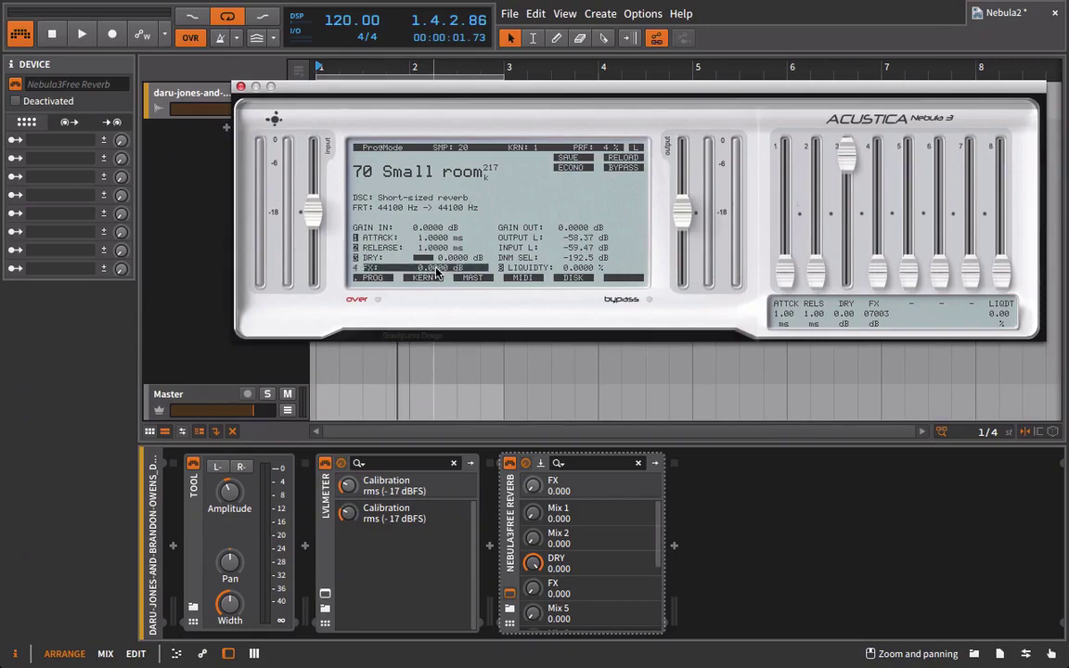
pyautogui.moveTo(437, 269); pyautogui.dragTo(433, 219)
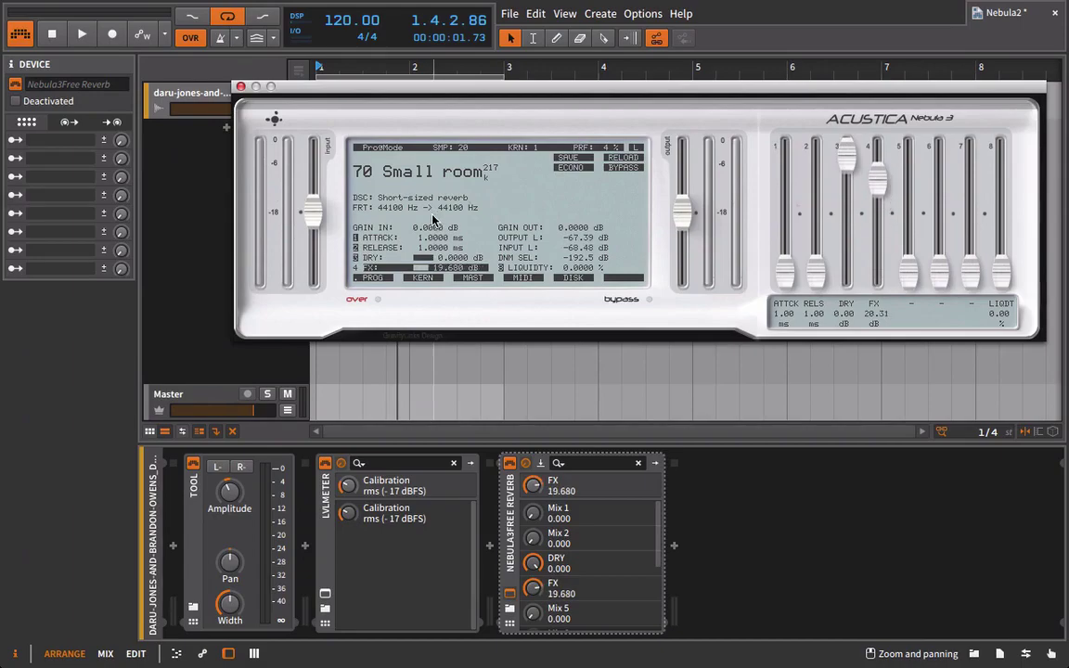
pyautogui.moveTo(877, 202); pyautogui.dragTo(860, 476)
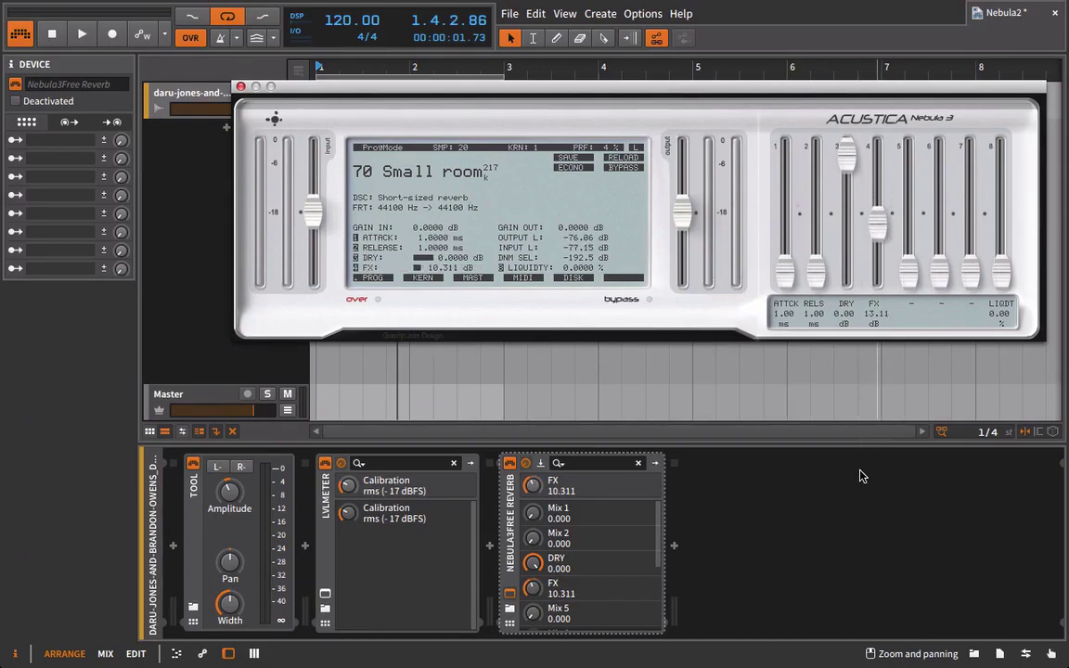
# Step: Play the drum loop and toggle Nebula3Free Reverb off and on to compare the dry sound with the reduced FX level
pyautogui.press('space')
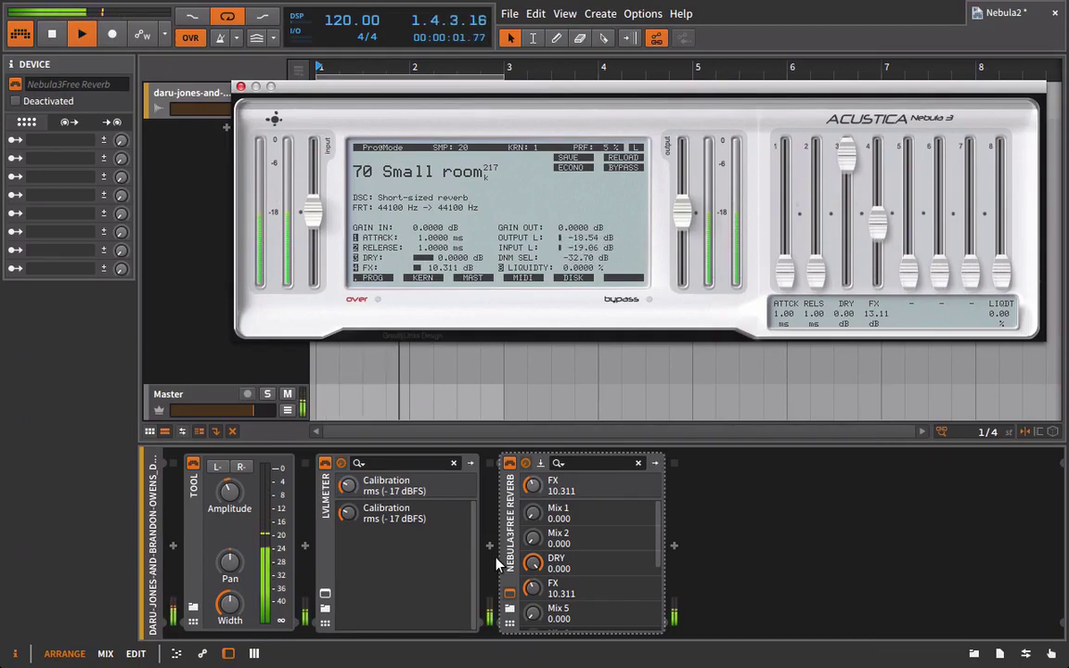
pyautogui.click(508, 465)
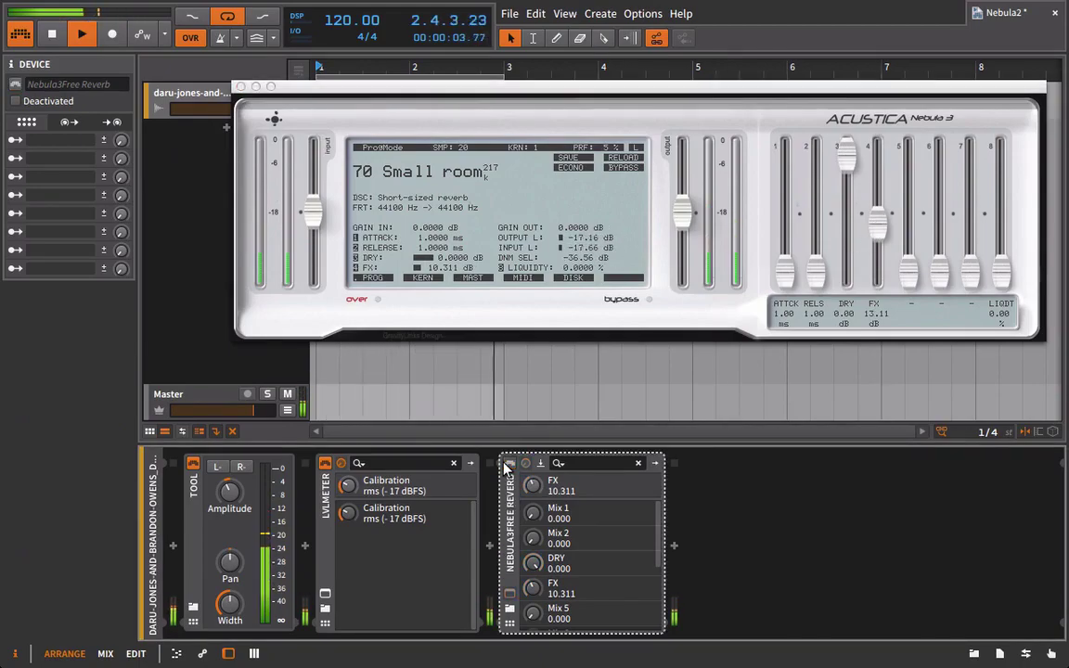
pyautogui.click(509, 465)
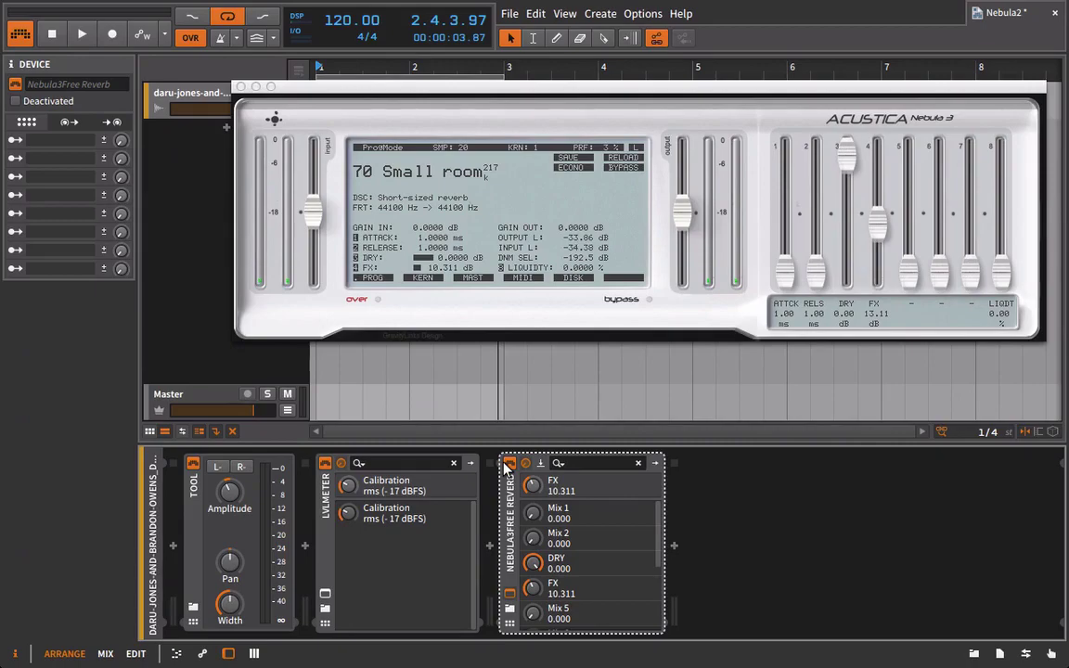
# Step: Add a second LVLMeter after Nebula3Free Reverb and show the first meter's window while the drum loop plays
pyautogui.moveTo(325, 534); pyautogui.dragTo(723, 526)
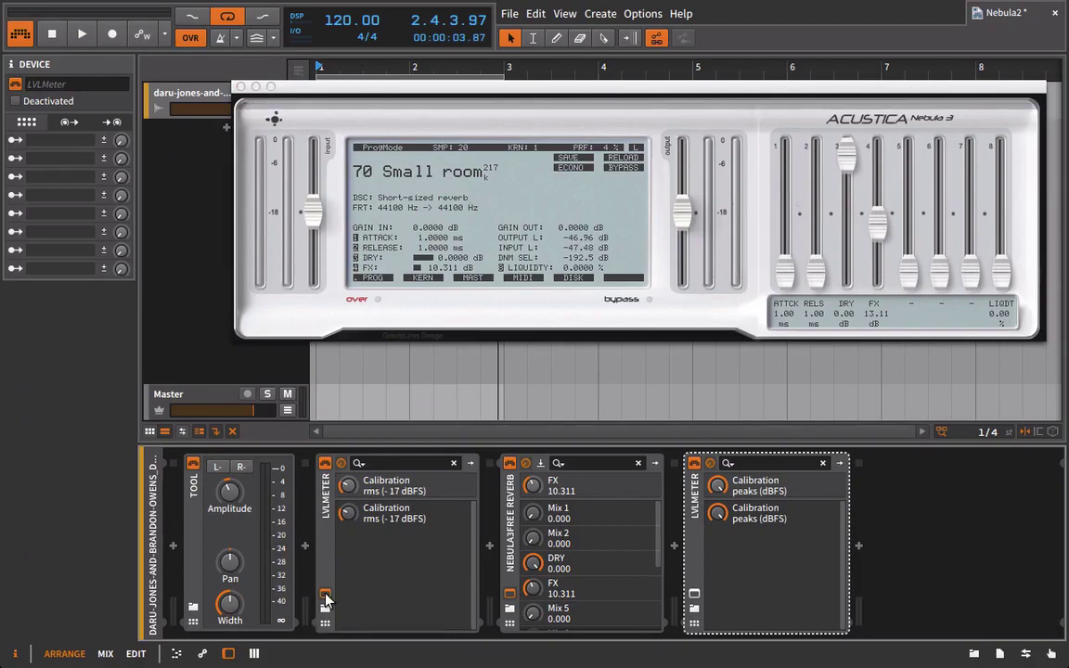
pyautogui.click(326, 599)
pyautogui.moveTo(496, 67); pyautogui.dragTo(92, 67)
pyautogui.press('space')
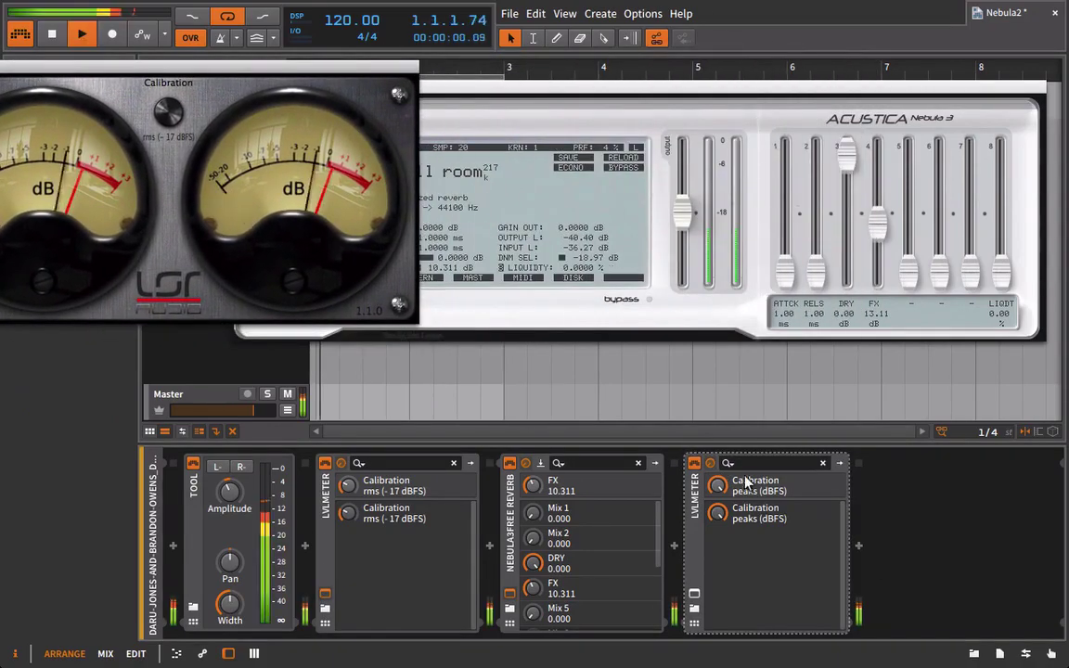
# Step: Show the second LVLMeter beside the first and set its calibration to rms (- 17 dBFS)
pyautogui.click(694, 594)
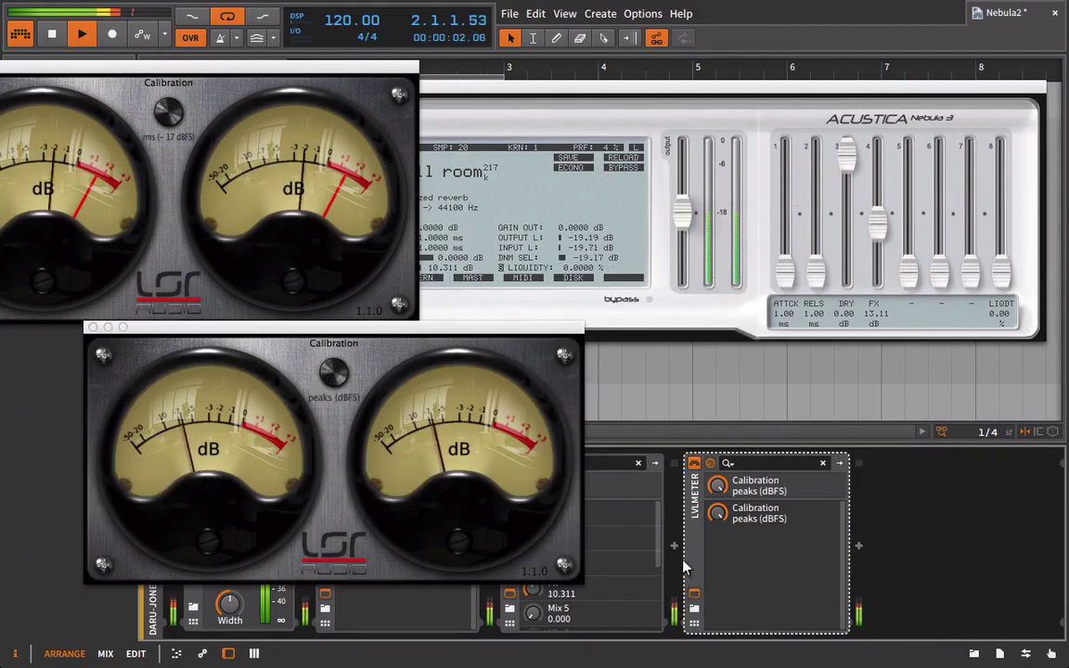
pyautogui.moveTo(428, 329); pyautogui.dragTo(873, 143)
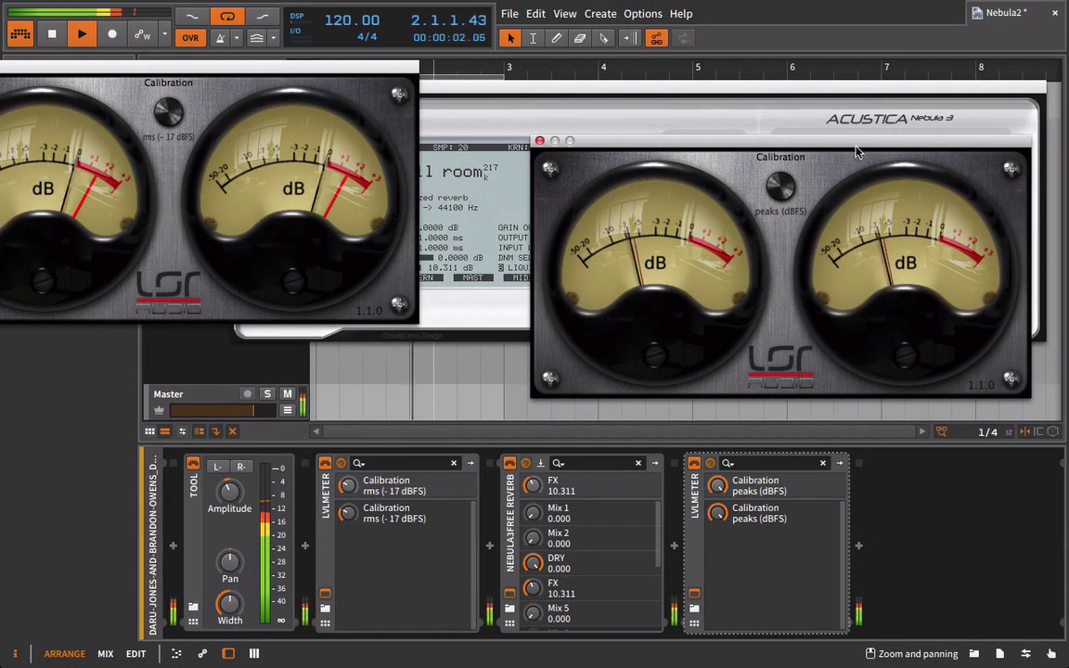
pyautogui.click(781, 187)
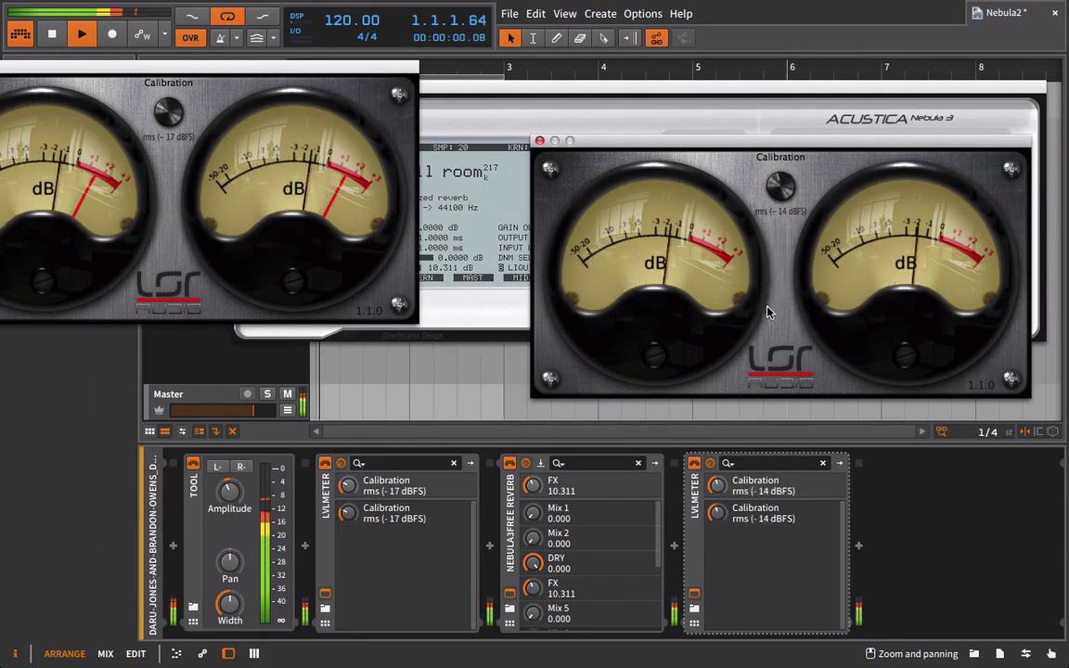
pyautogui.click(781, 186)
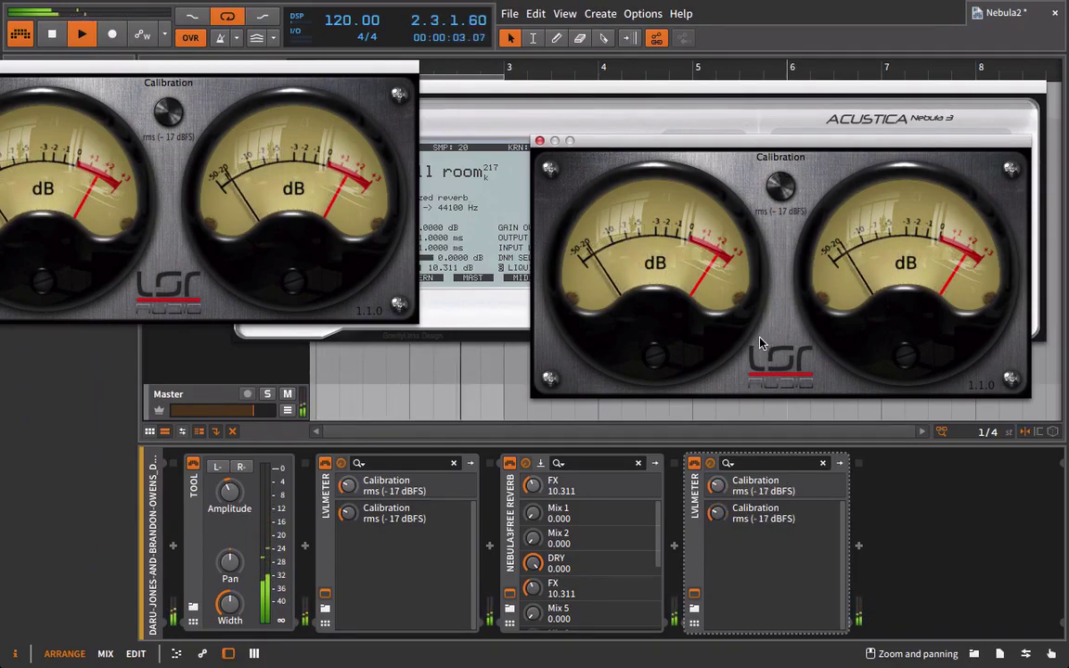
# Step: Bring Nebula3Free Reverb's window forward beside the second meter and set its output gain to about -0.59 dB
pyautogui.click(776, 97)
pyautogui.moveTo(774, 96); pyautogui.dragTo(520, 80)
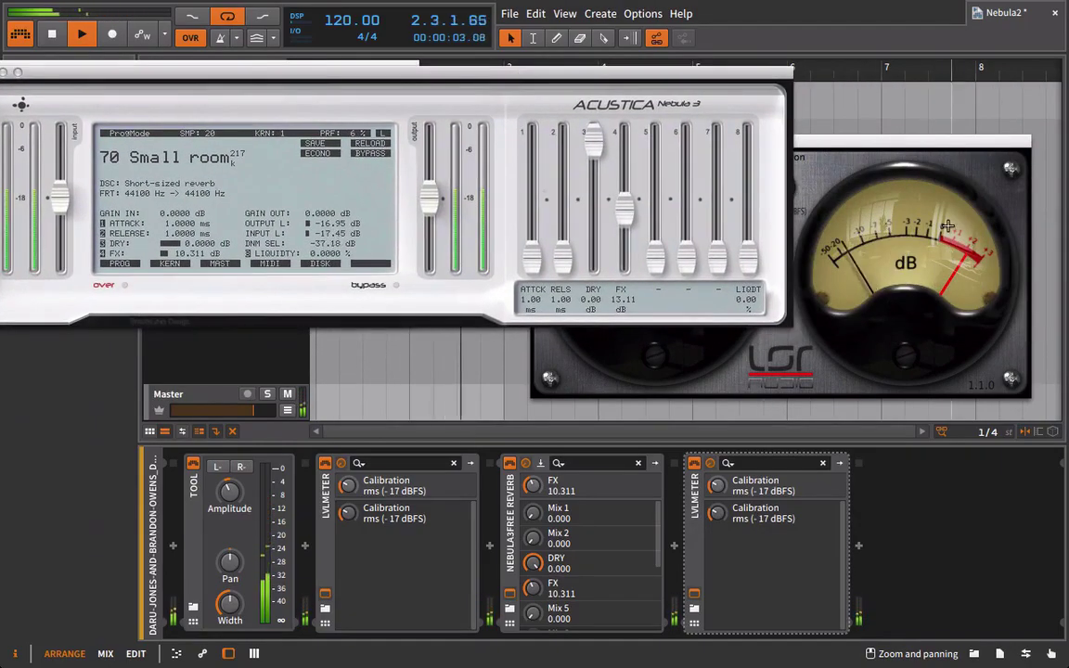
pyautogui.moveTo(420, 199); pyautogui.dragTo(442, 212)
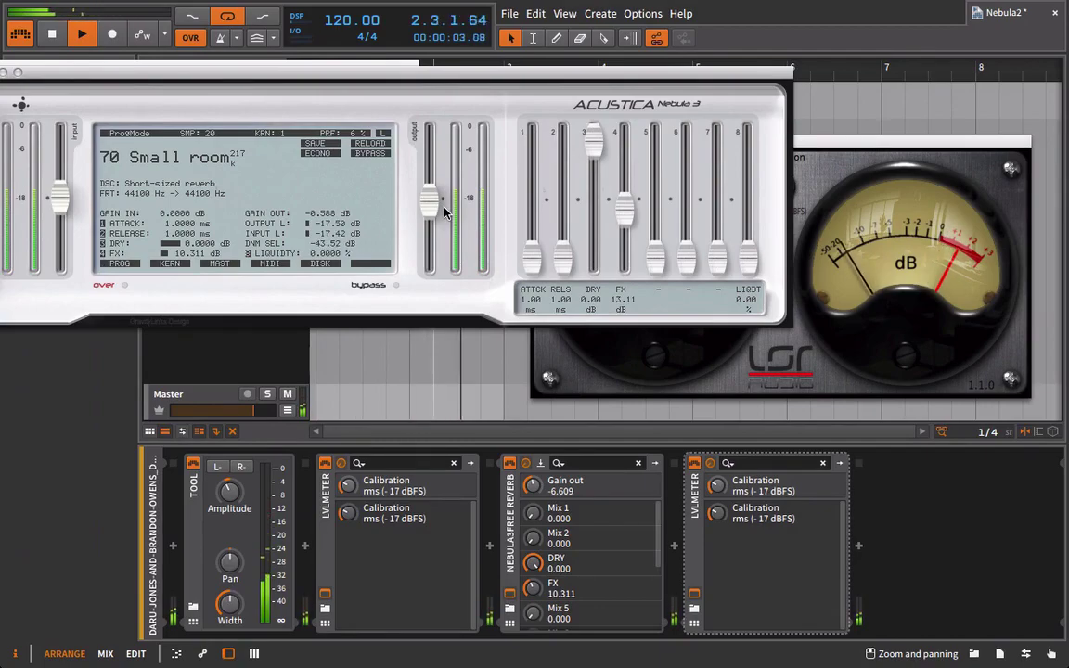
# Step: Close the Nebula3Free Reverb window and both LVLMeter windows, and select the drum loop track
pyautogui.moveTo(186, 81); pyautogui.dragTo(474, 119)
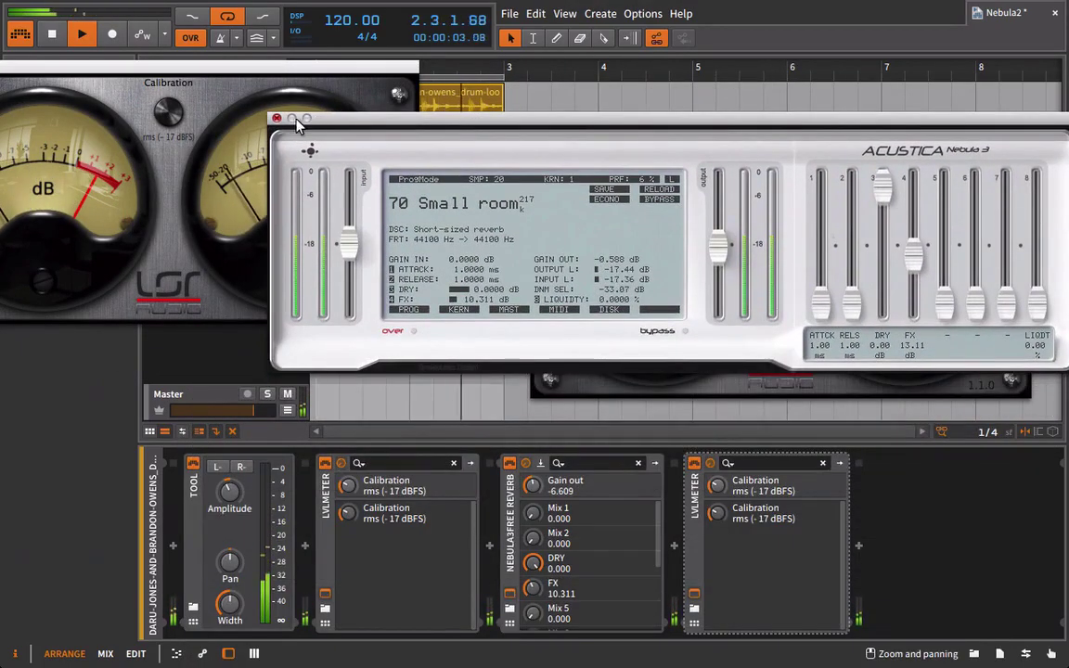
pyautogui.click(480, 140)
pyautogui.click(539, 140)
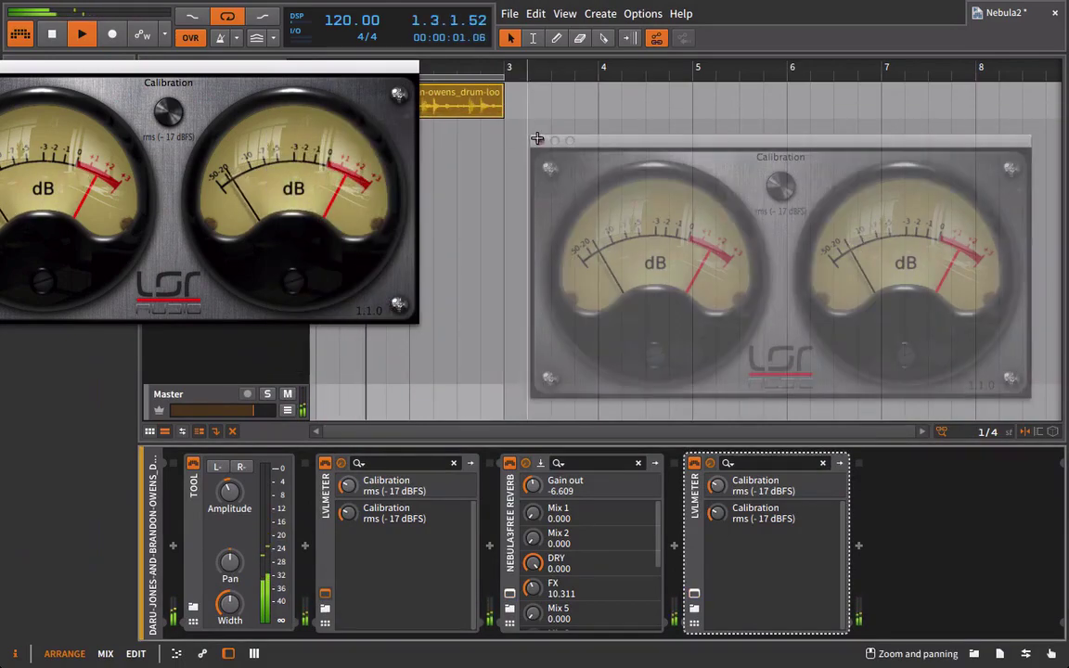
pyautogui.moveTo(314, 71); pyautogui.dragTo(536, 123)
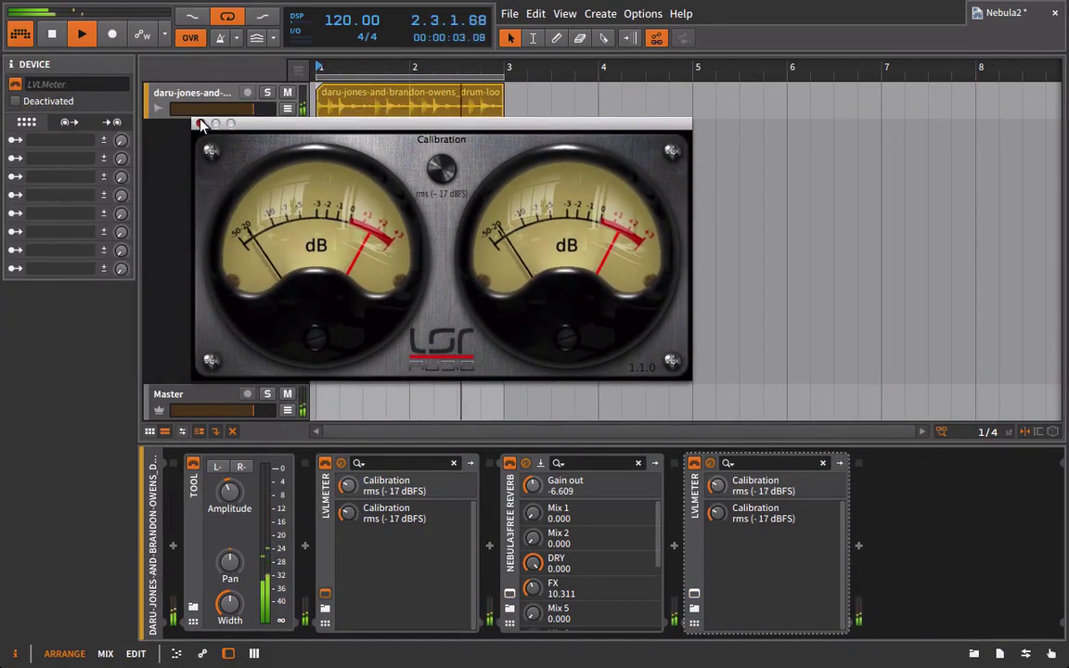
pyautogui.click(204, 119)
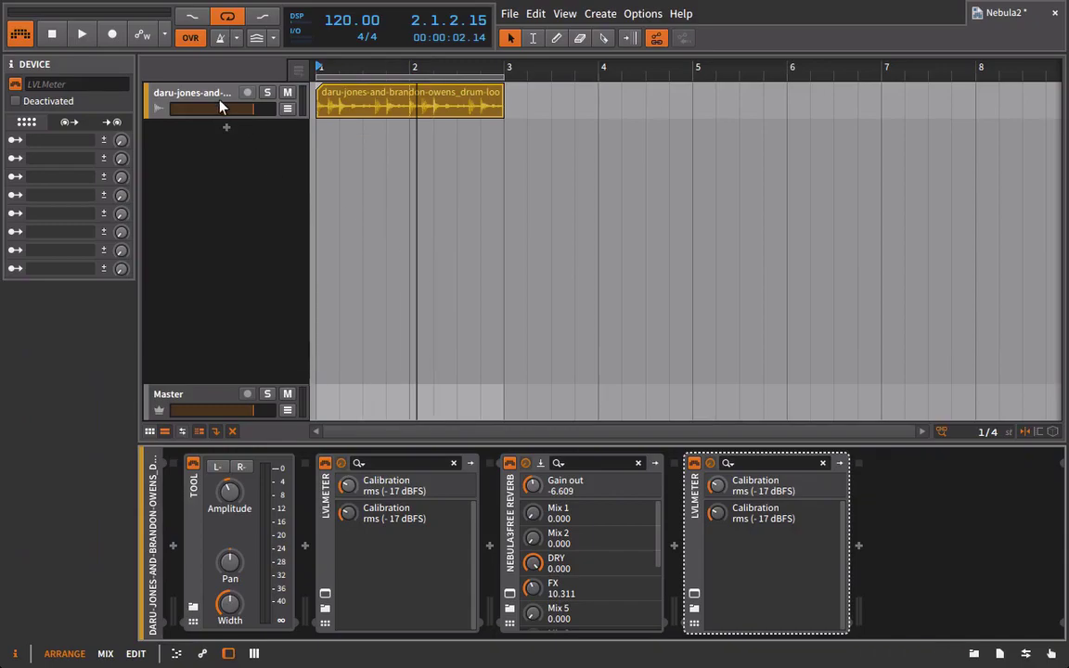
pyautogui.click(196, 89)
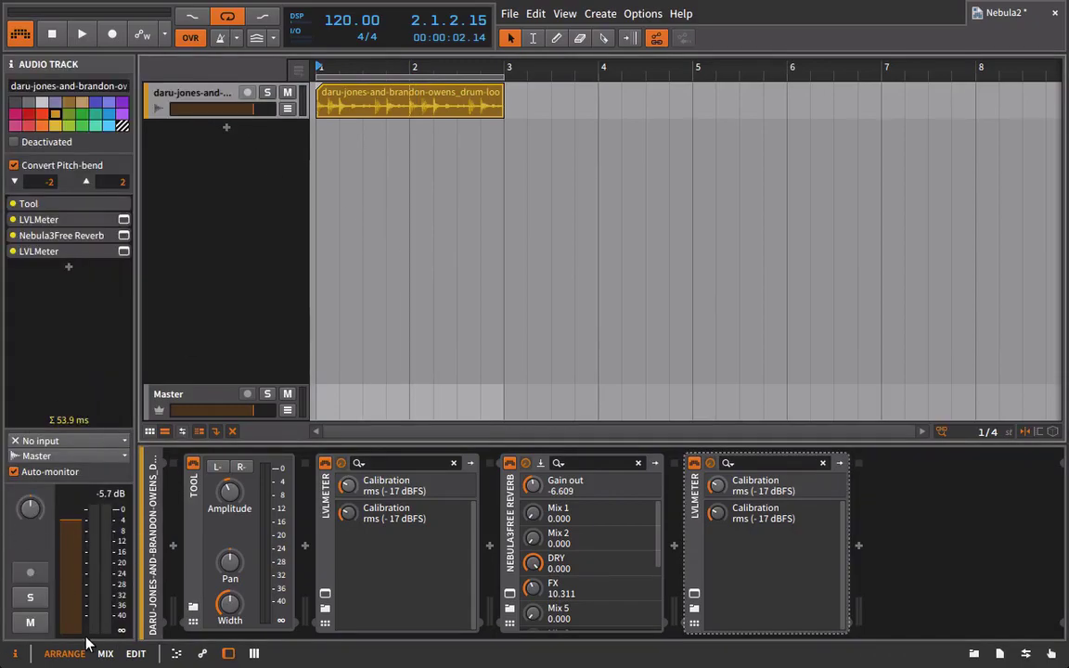